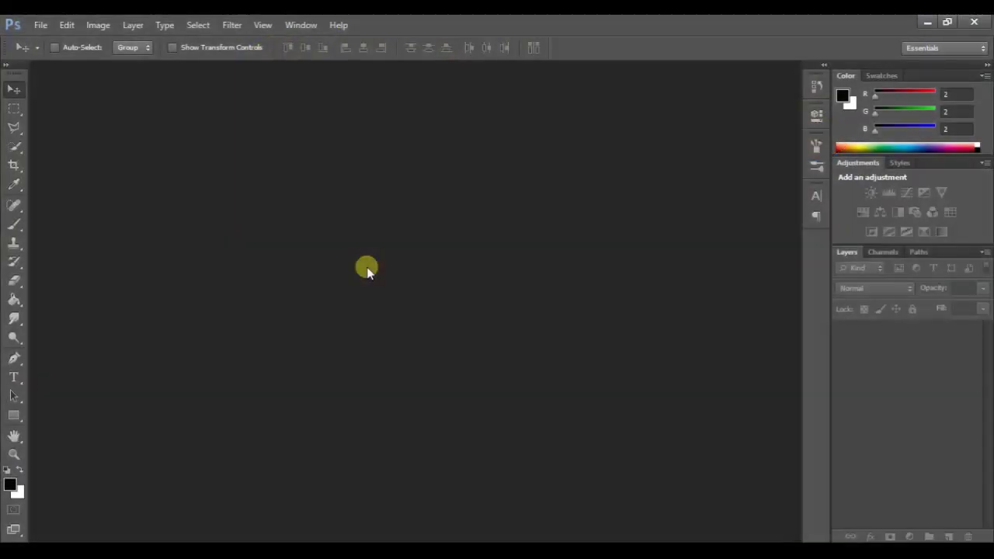
Open new-document settings for a 1920 × 1080 px, 72 ppi, RGB canvas with white background.
{"action": "left_click", "coordinate": [47, 25]}
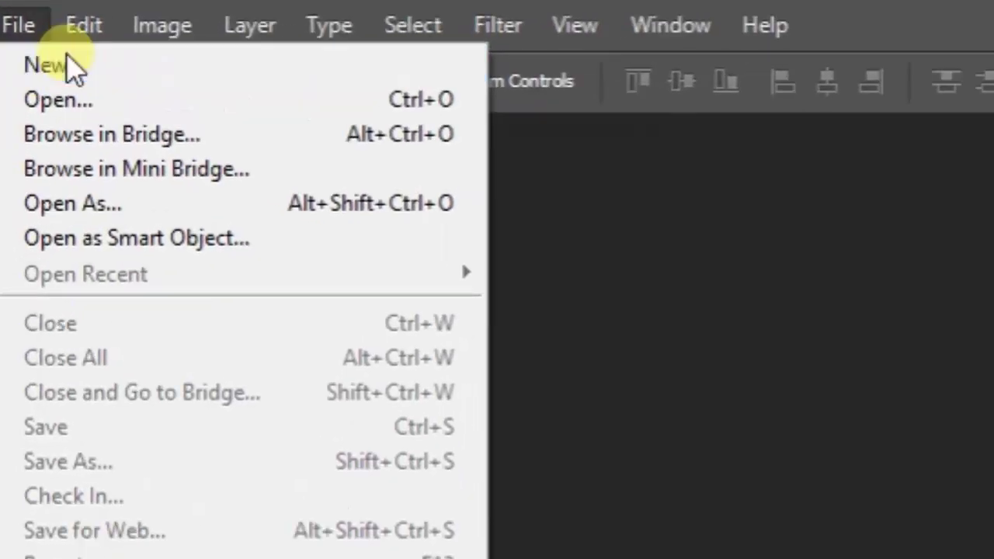
{"action": "left_click", "coordinate": [70, 66]}
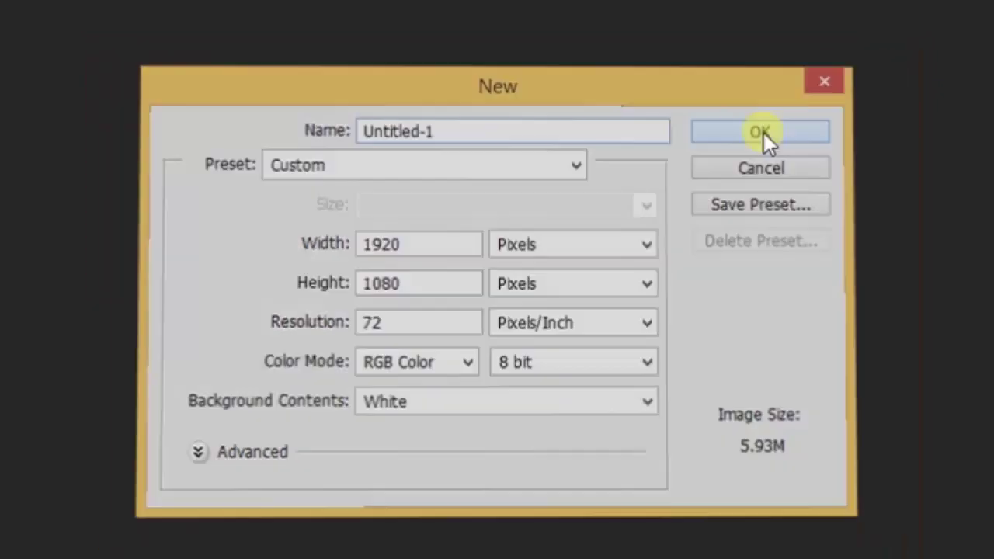
Create the white 1920 × 1080 document and convert its Background into Layer 0.
{"action": "left_click", "coordinate": [813, 118]}
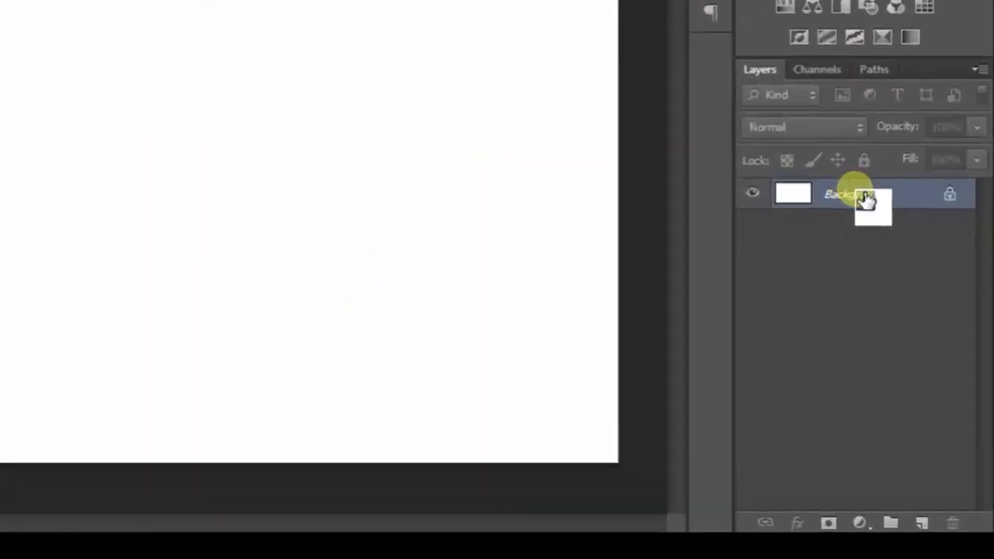
{"action": "double_click", "coordinate": [913, 331]}
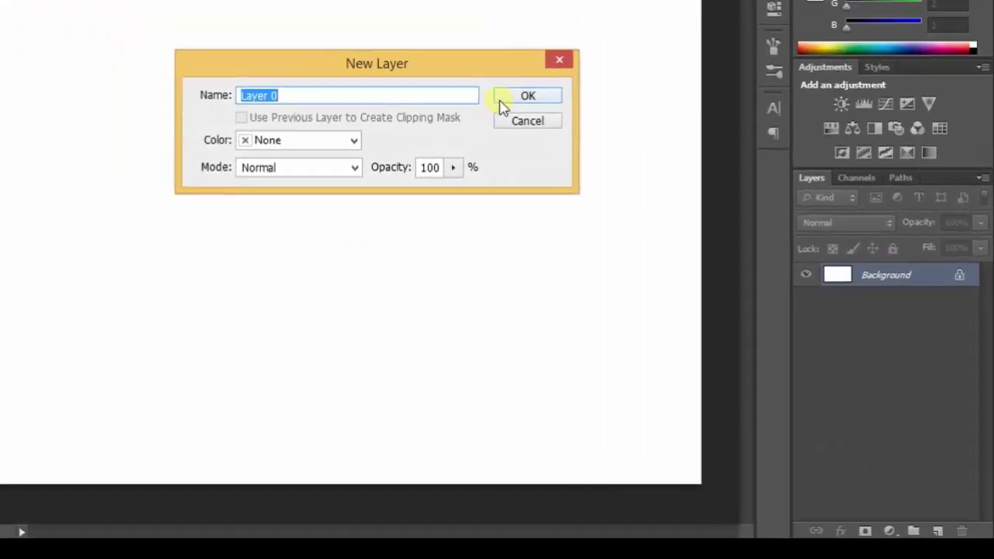
{"action": "left_click", "coordinate": [523, 99]}
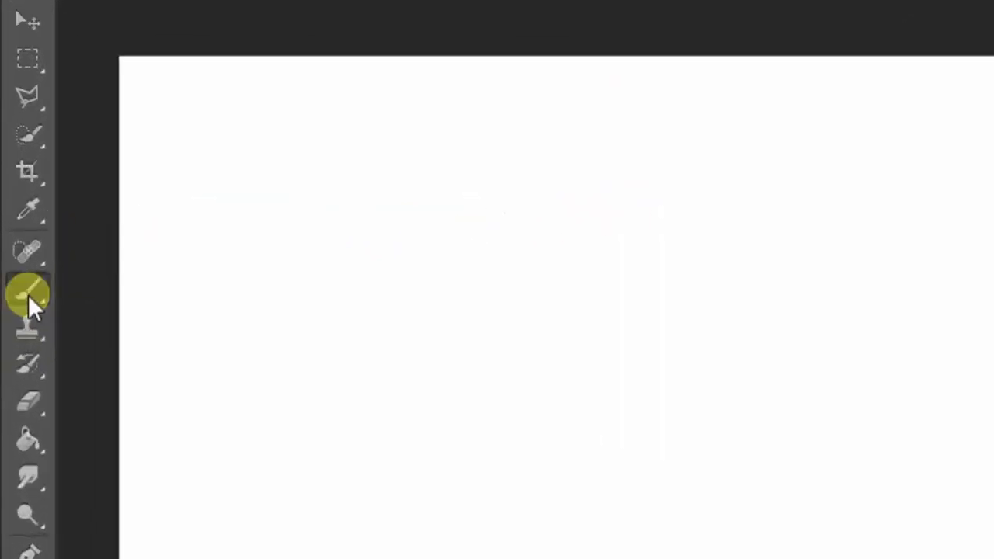
Choose the Brush tool with the 2488 splatter brush preset.
{"action": "left_click", "coordinate": [351, 358]}
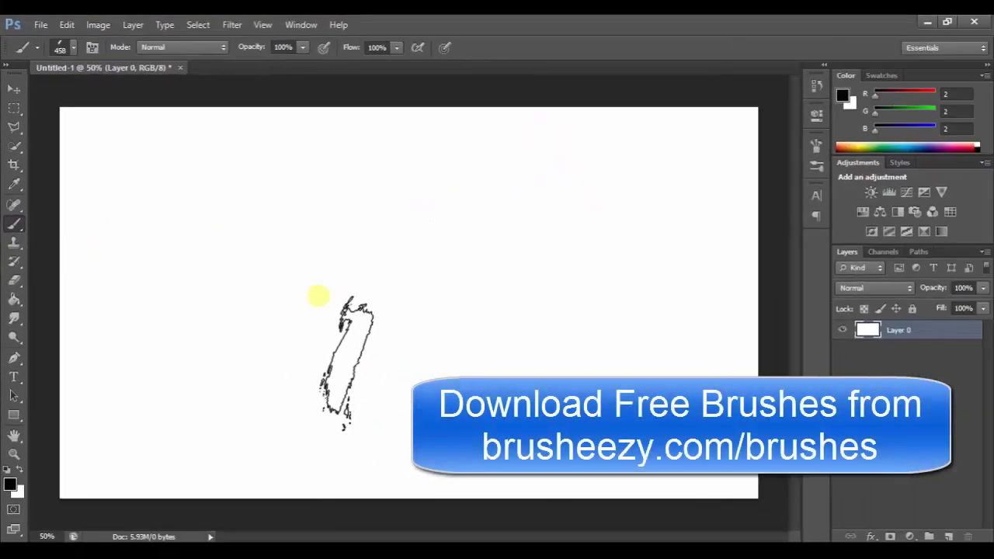
{"action": "key", "text": "bracketright"}
{"action": "key", "text": "bracketright"}
{"action": "left_click", "coordinate": [318, 292]}
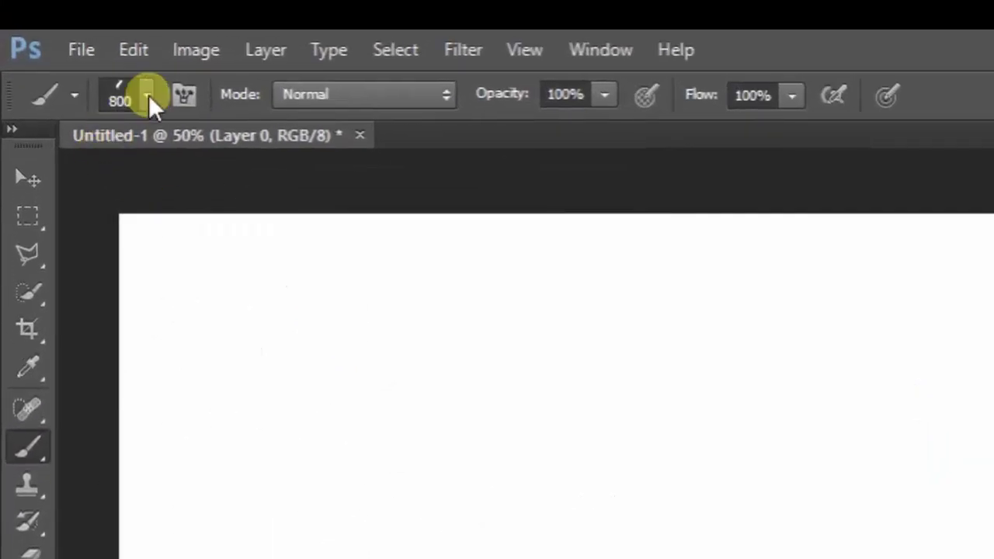
{"action": "left_click", "coordinate": [147, 95]}
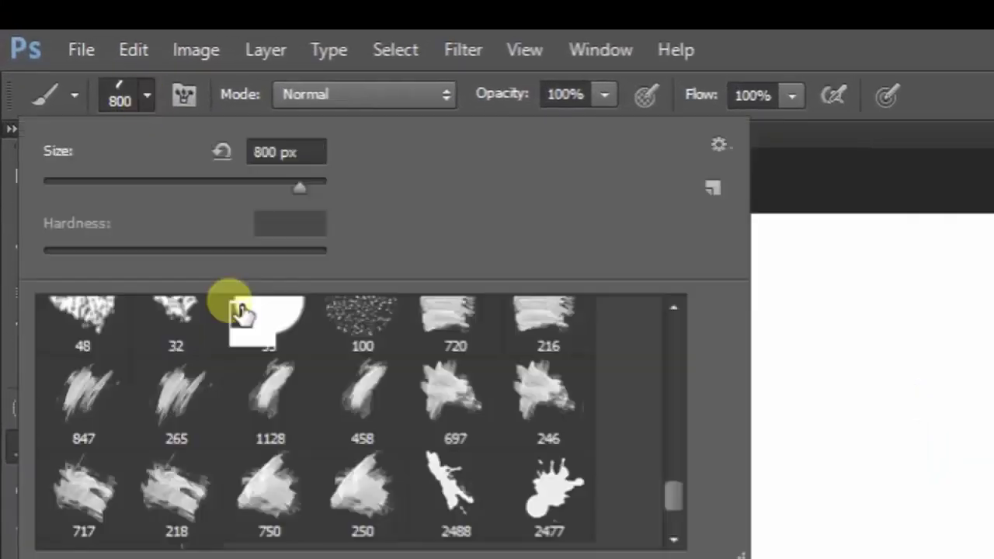
{"action": "scroll", "coordinate": [669, 506], "scroll_direction": "down", "scroll_amount": 2}
{"action": "left_click", "coordinate": [439, 419]}
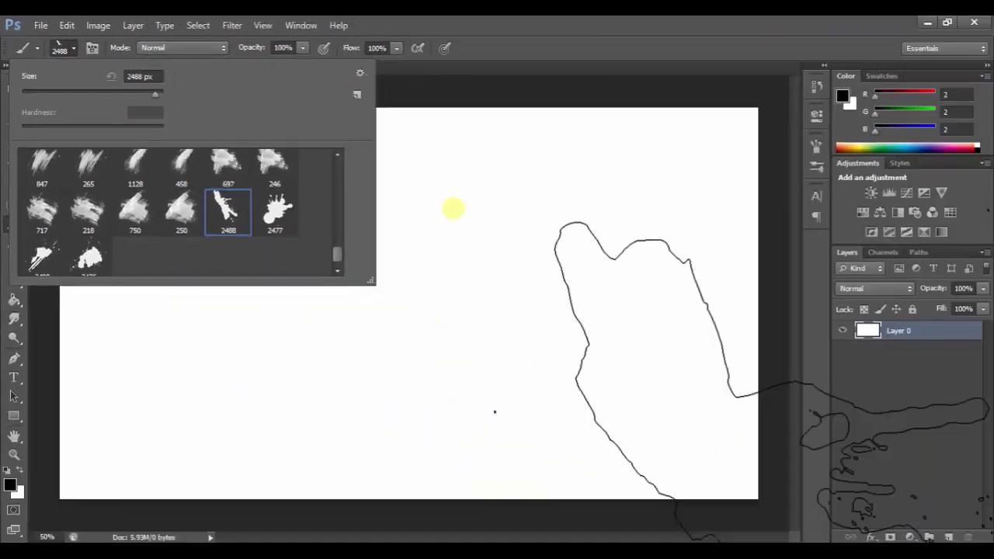
{"action": "key", "text": "Return"}
Shrink the brush to about 1100 px and stamp a black splatter on the canvas.
{"action": "key", "text": "bracketleft"}
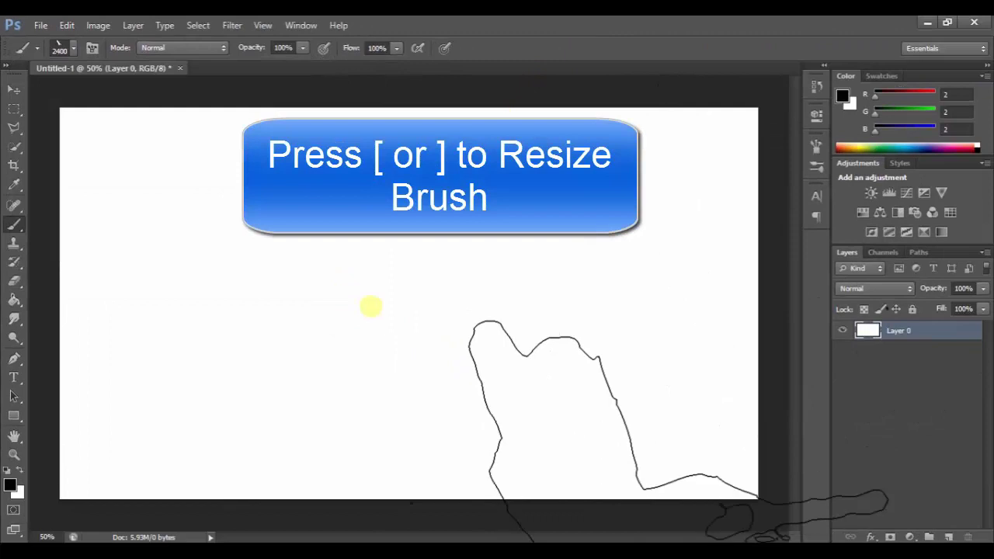
{"action": "key", "text": "bracketleft"}
{"action": "key", "text": "bracketleft"}
{"action": "key", "text": "bracketleft"}
{"action": "key", "text": "bracketleft"}
{"action": "key", "text": "bracketleft"}
{"action": "key", "text": "bracketleft"}
{"action": "key", "text": "bracketleft"}
{"action": "key", "text": "bracketleft"}
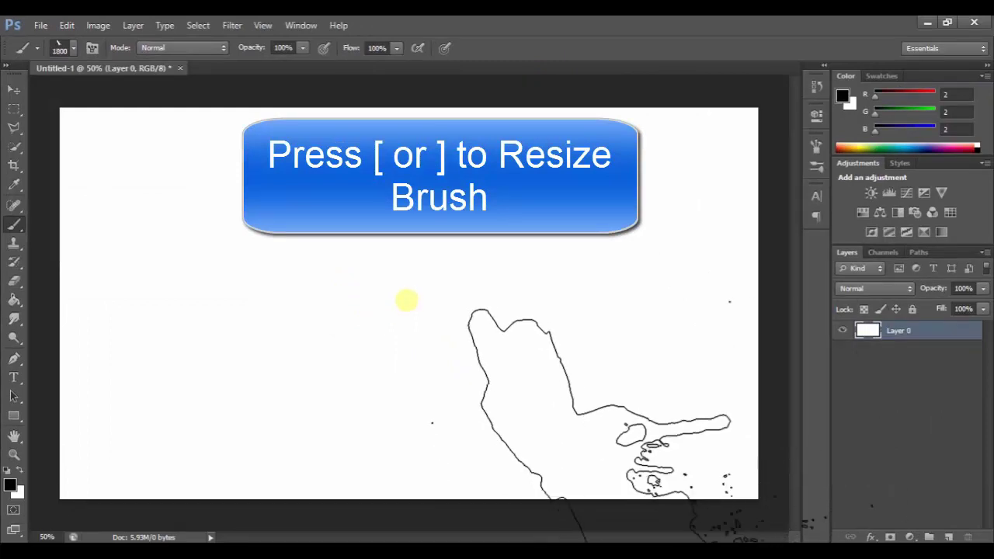
{"action": "key", "text": "bracketleft"}
{"action": "key", "text": "bracketleft"}
{"action": "key", "text": "bracketleft"}
{"action": "key", "text": "bracketleft"}
{"action": "key", "text": "bracketleft"}
{"action": "left_click", "coordinate": [381, 303]}
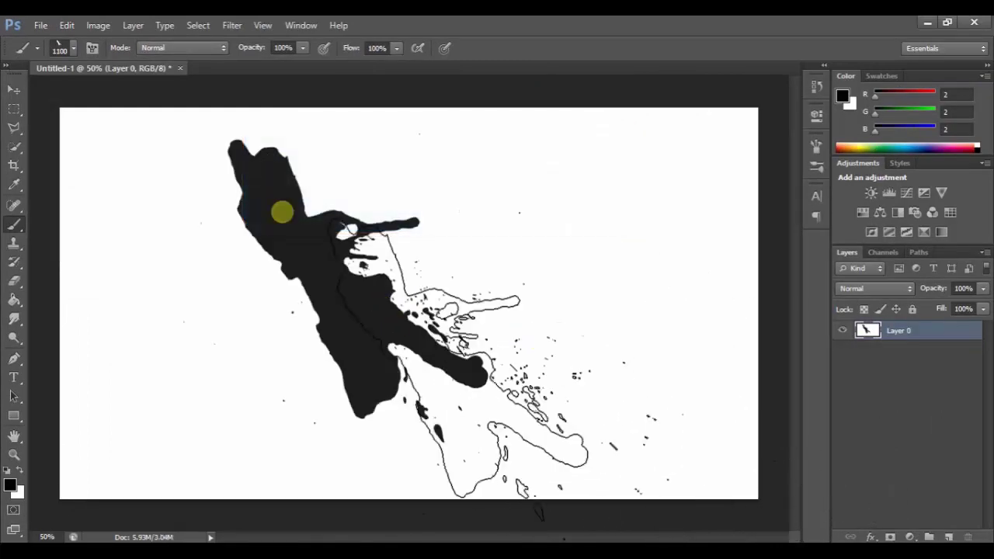
Paint a grey hairy stroke across the upper canvas and stamp a black splatter.
{"action": "right_click", "coordinate": [405, 281]}
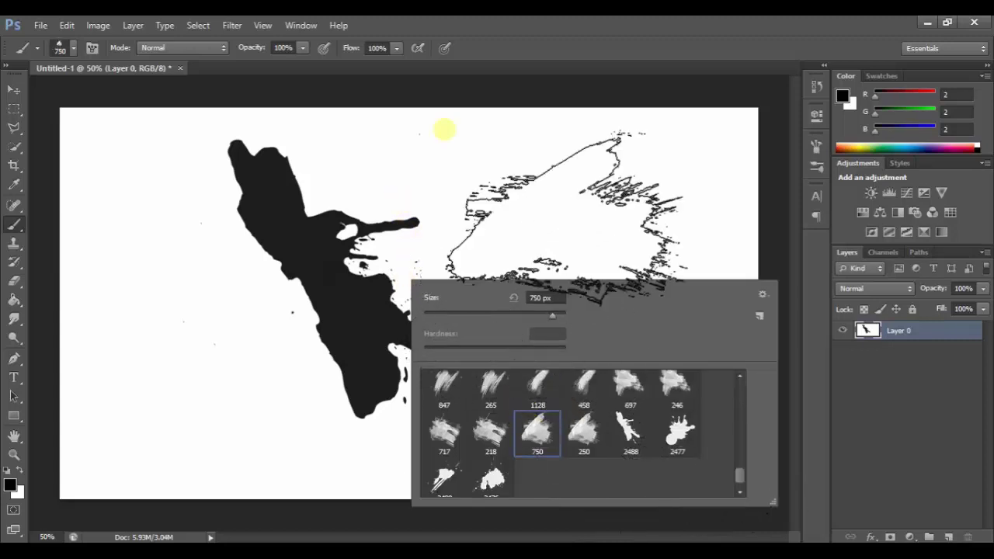
{"action": "left_click_drag", "start_coordinate": [388, 175], "coordinate": [434, 218]}
{"action": "right_click", "coordinate": [293, 277]}
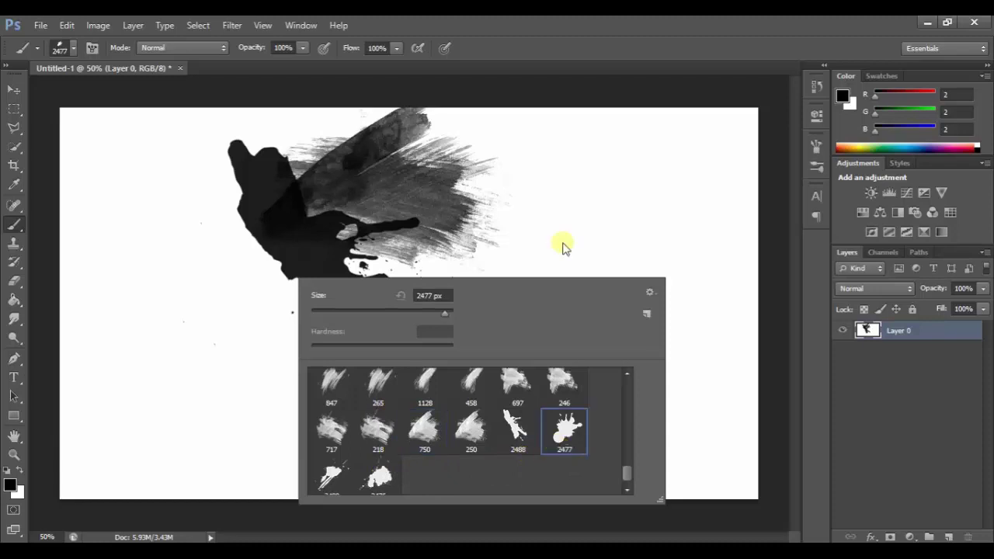
{"action": "left_click", "coordinate": [365, 295]}
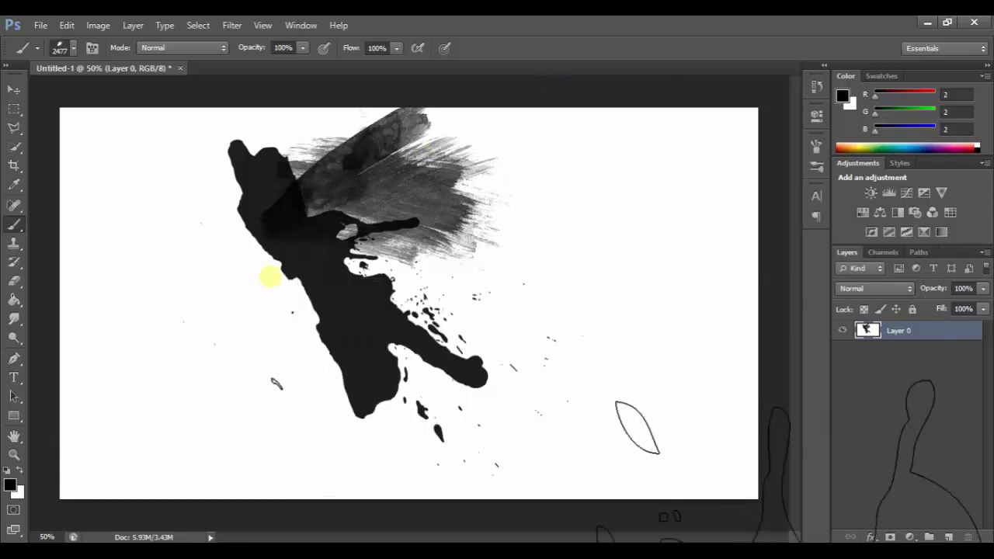
Stamp a large black splatter at left-centre, then pick the 1128 brush and reduce its size.
{"action": "key", "text": "bracketleft"}
{"action": "key", "text": "bracketleft"}
{"action": "key", "text": "bracketleft"}
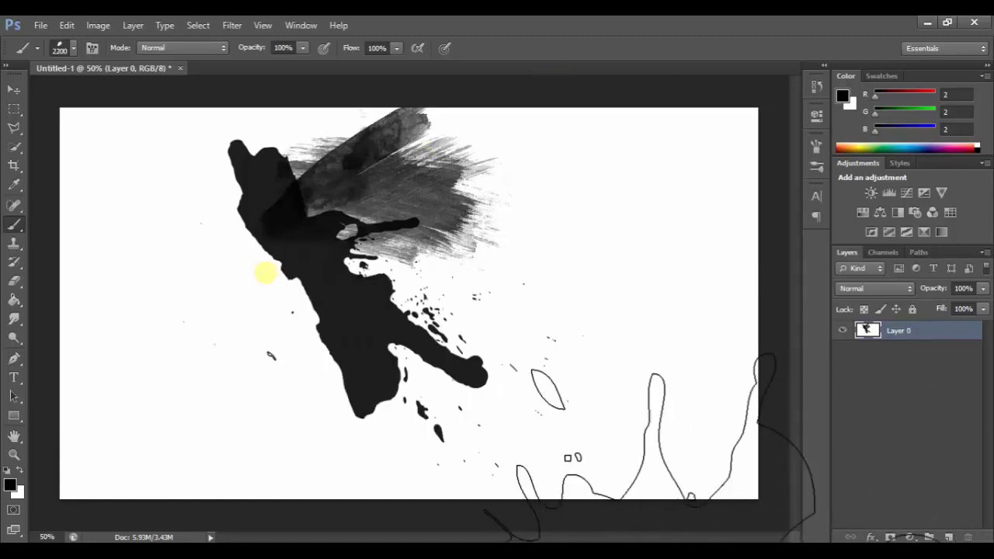
{"action": "key", "text": "bracketleft"}
{"action": "key", "text": "bracketleft"}
{"action": "key", "text": "bracketleft"}
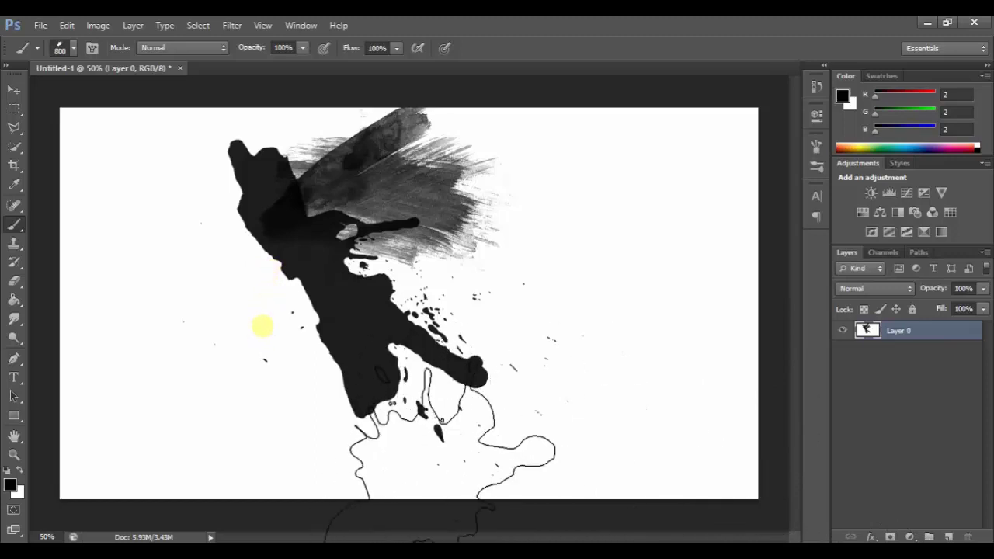
{"action": "key", "text": "bracketright"}
{"action": "key", "text": "bracketright"}
{"action": "key", "text": "bracketright"}
{"action": "left_click", "coordinate": [275, 302]}
{"action": "right_click", "coordinate": [423, 283]}
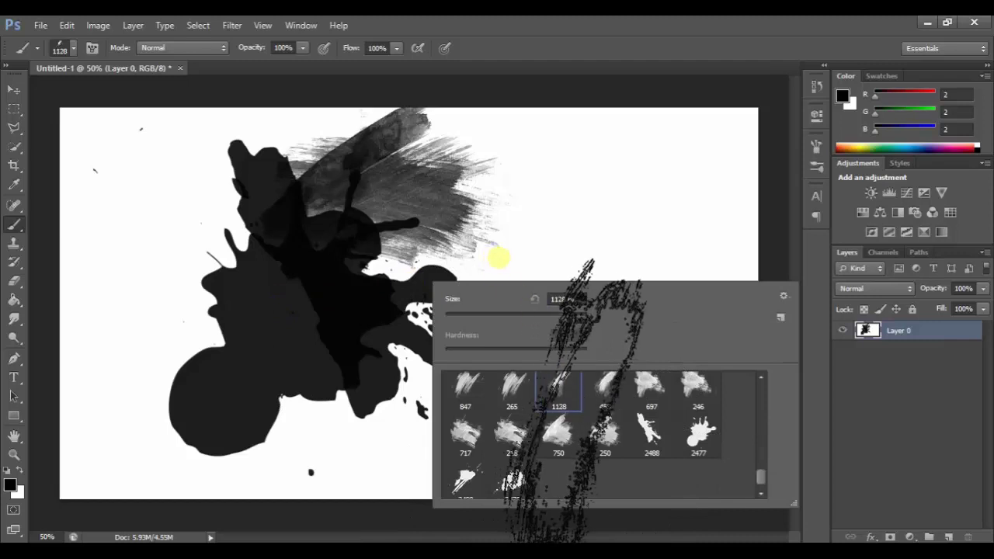
{"action": "left_click", "coordinate": [549, 316]}
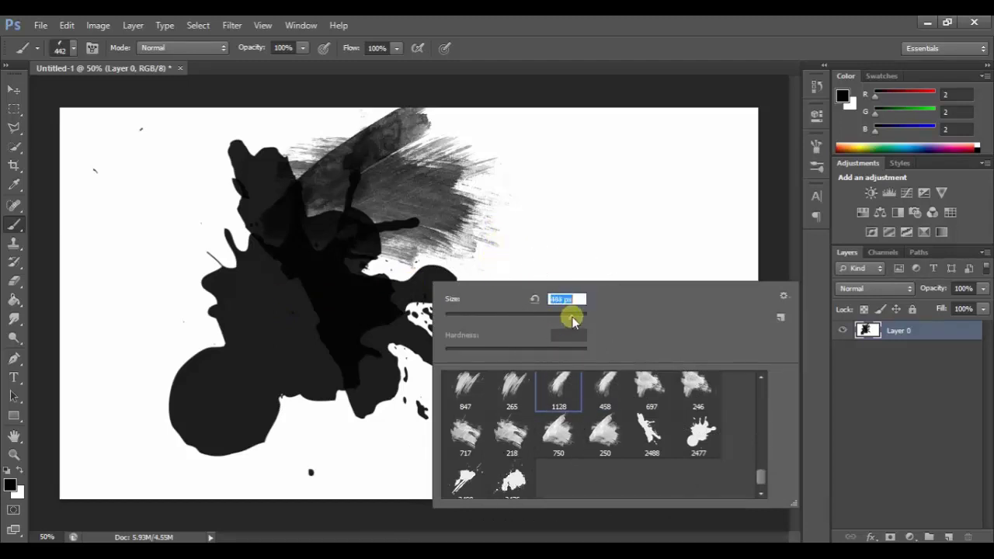
Add grey streaky strokes toward the upper right using a ~1753 px brush and the 717 brush.
{"action": "left_click", "coordinate": [229, 307]}
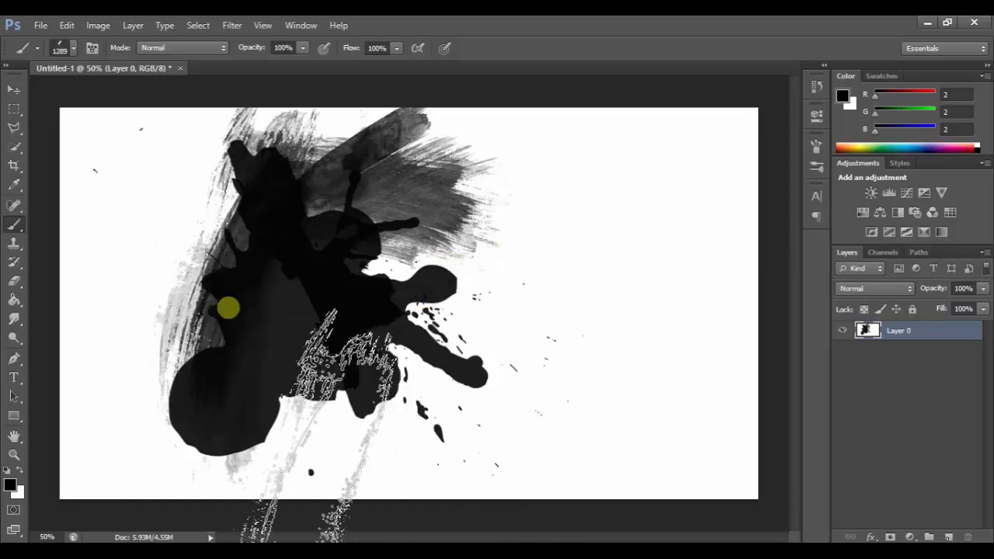
{"action": "right_click", "coordinate": [354, 333]}
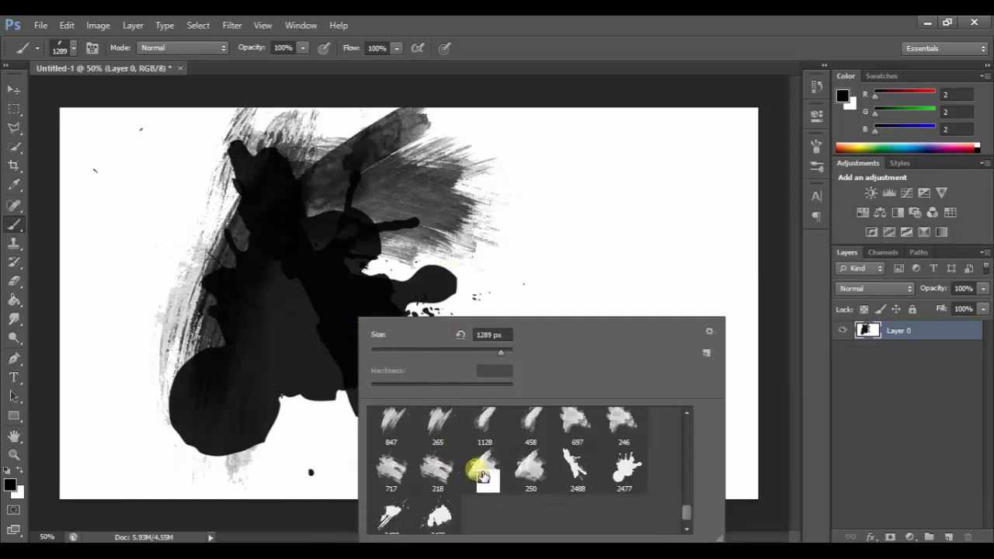
{"action": "left_click_drag", "start_coordinate": [500, 354], "coordinate": [503, 353]}
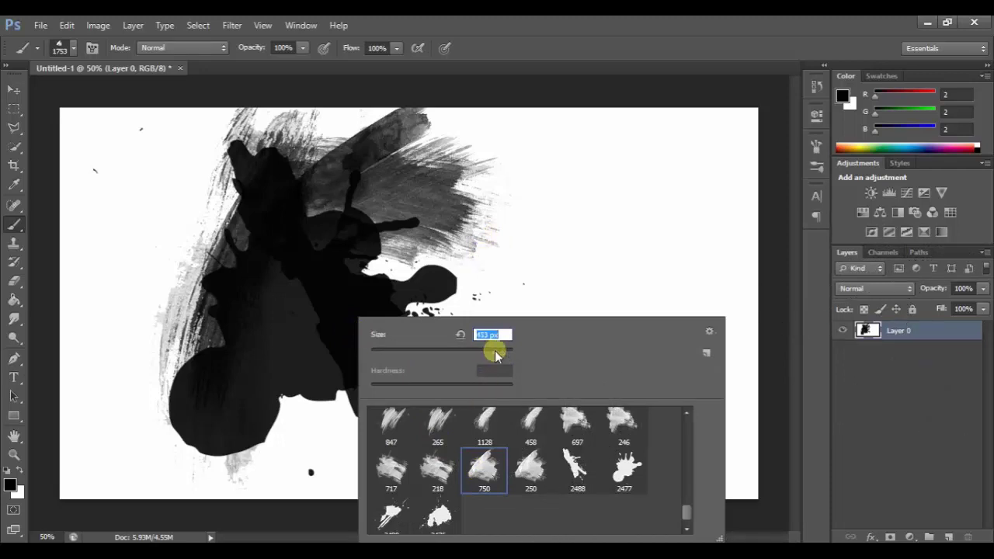
{"action": "key", "text": "Return"}
{"action": "left_click_drag", "start_coordinate": [477, 251], "coordinate": [512, 233]}
{"action": "right_click", "coordinate": [396, 288]}
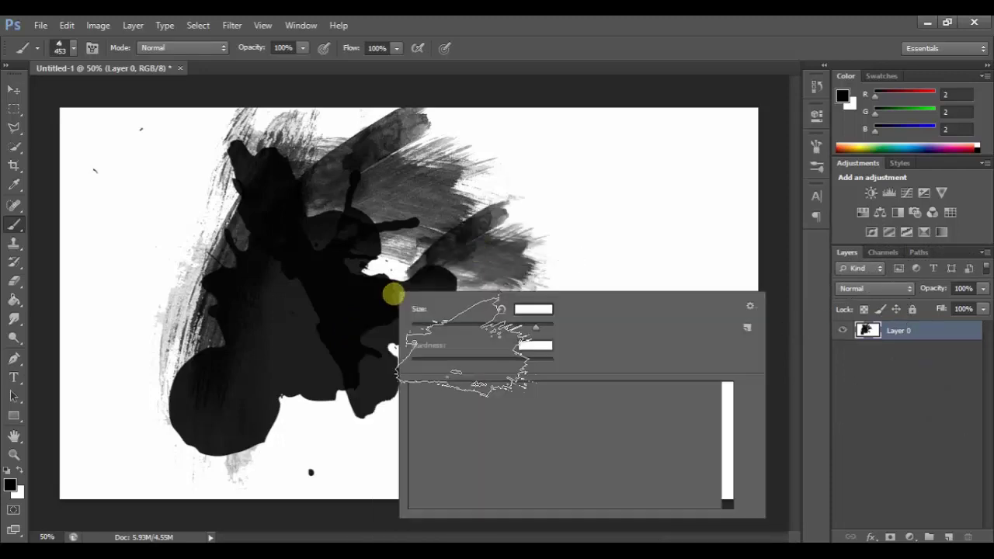
{"action": "left_click", "coordinate": [441, 448]}
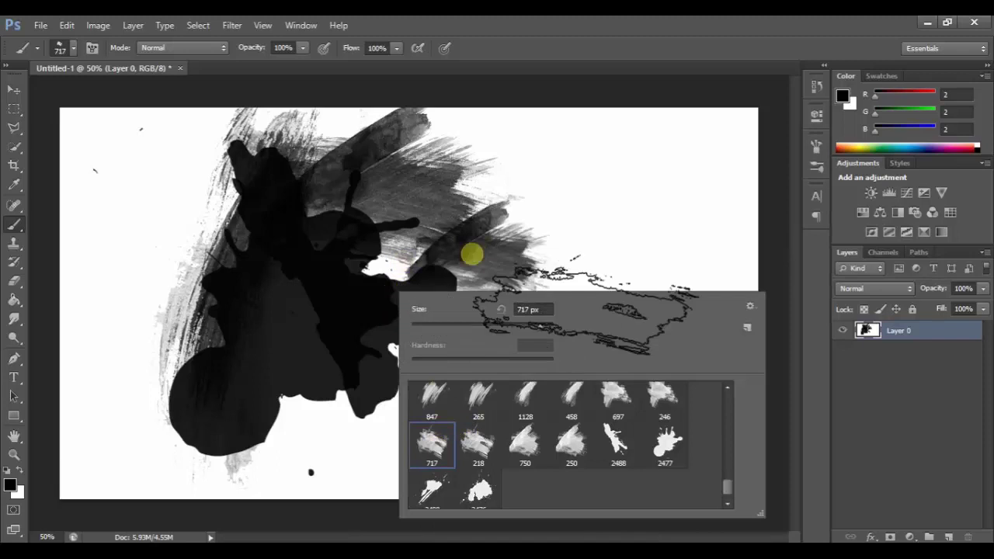
{"action": "key", "text": "Return"}
{"action": "left_click", "coordinate": [513, 161]}
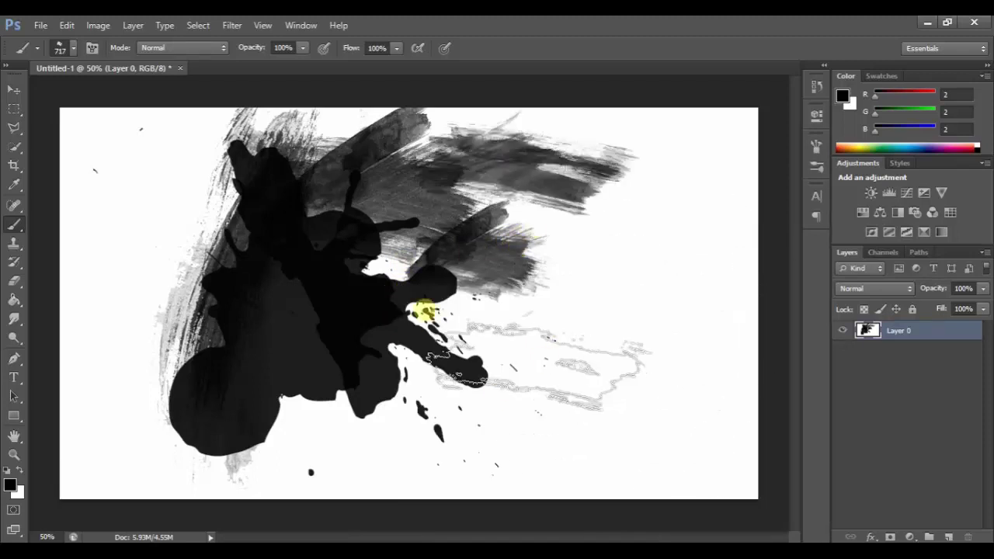
Stamp a 308 px black splatter right of centre and a 900 px one below centre.
{"action": "right_click", "coordinate": [428, 306]}
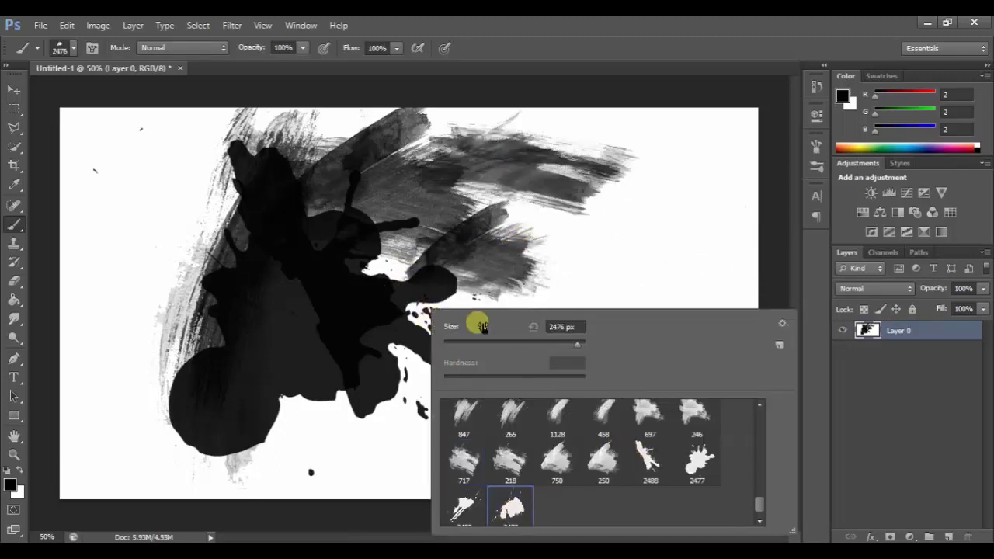
{"action": "left_click", "coordinate": [556, 345]}
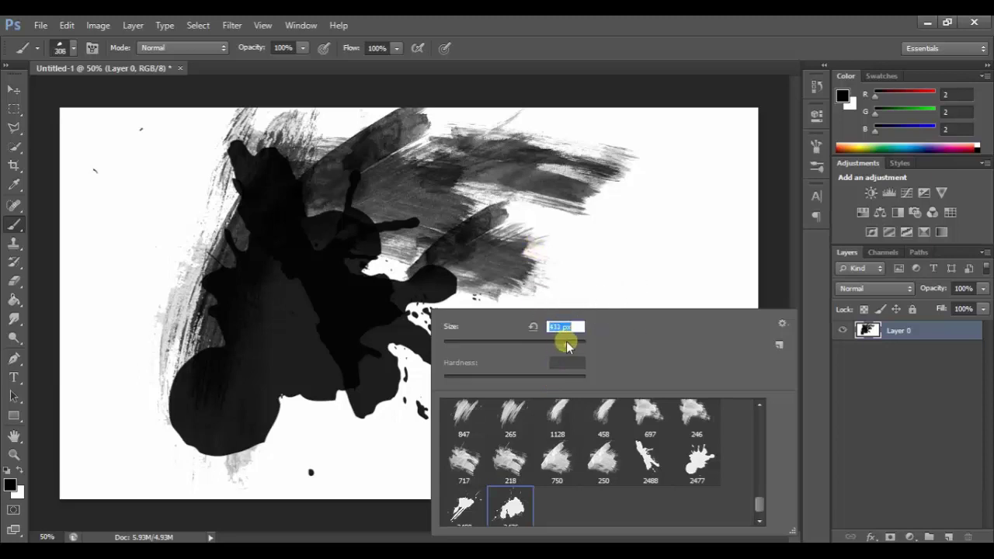
{"action": "key", "text": "Return"}
{"action": "left_click", "coordinate": [544, 262]}
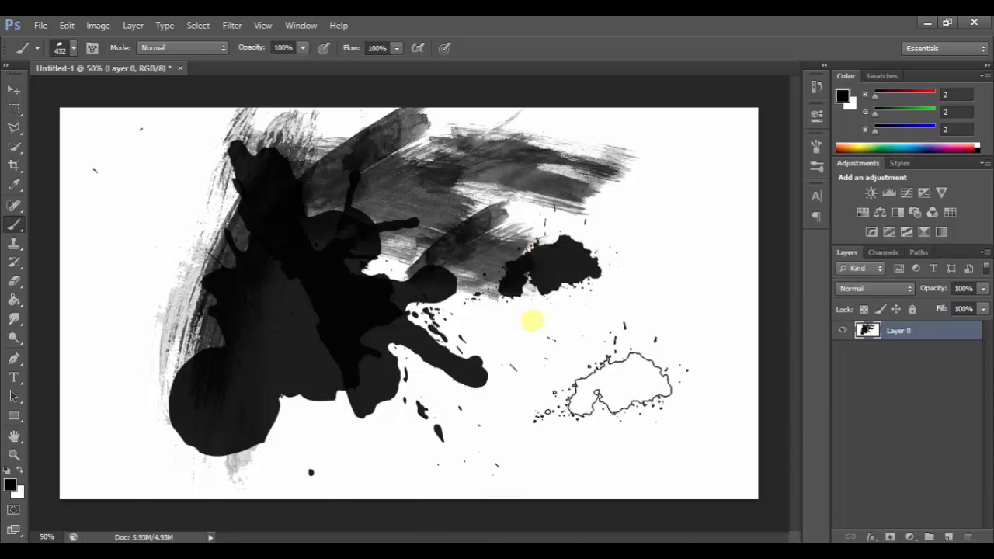
{"action": "key", "text": "bracketright"}
{"action": "key", "text": "bracketright"}
{"action": "key", "text": "bracketright"}
{"action": "left_click", "coordinate": [440, 354]}
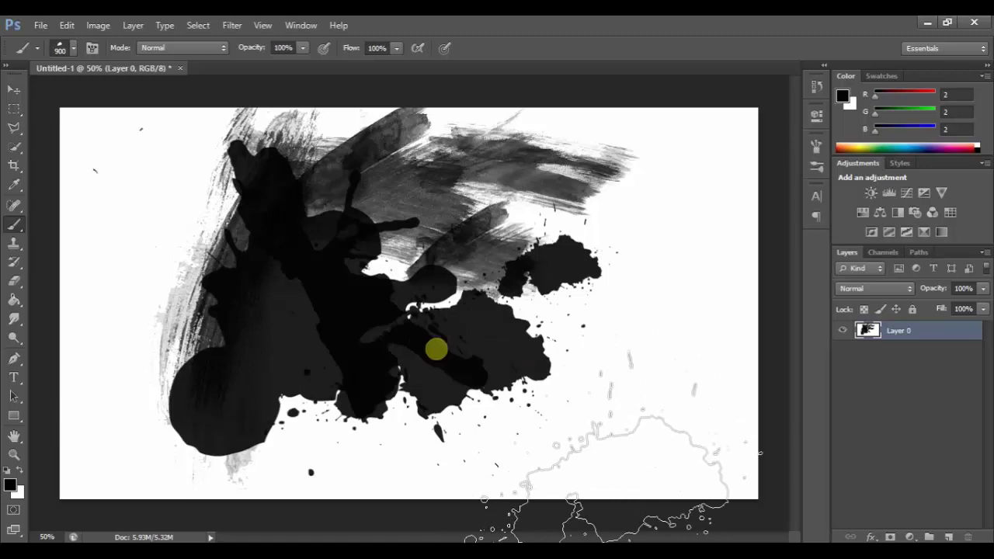
Stamp a streaky black splatter below the centre.
{"action": "right_click", "coordinate": [431, 273]}
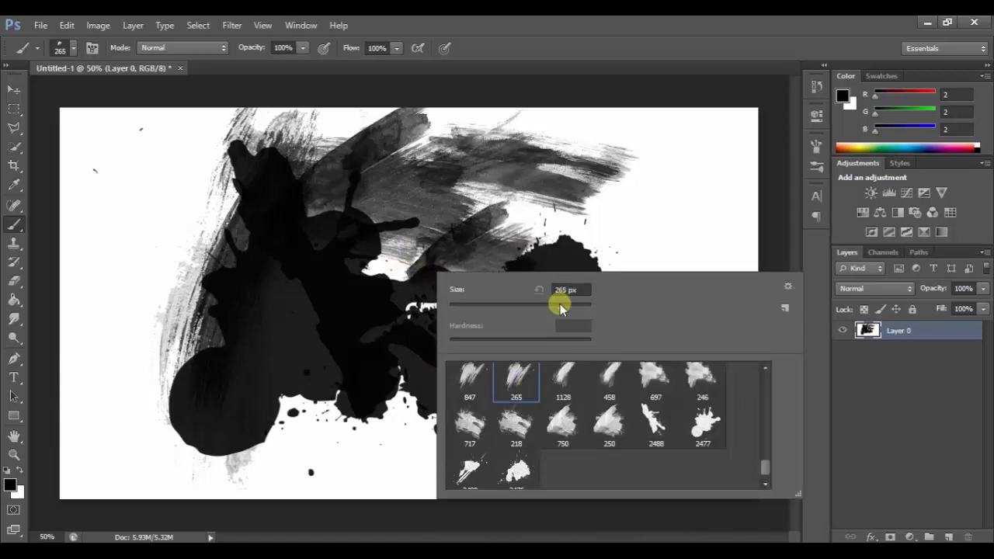
{"action": "key", "text": "Return"}
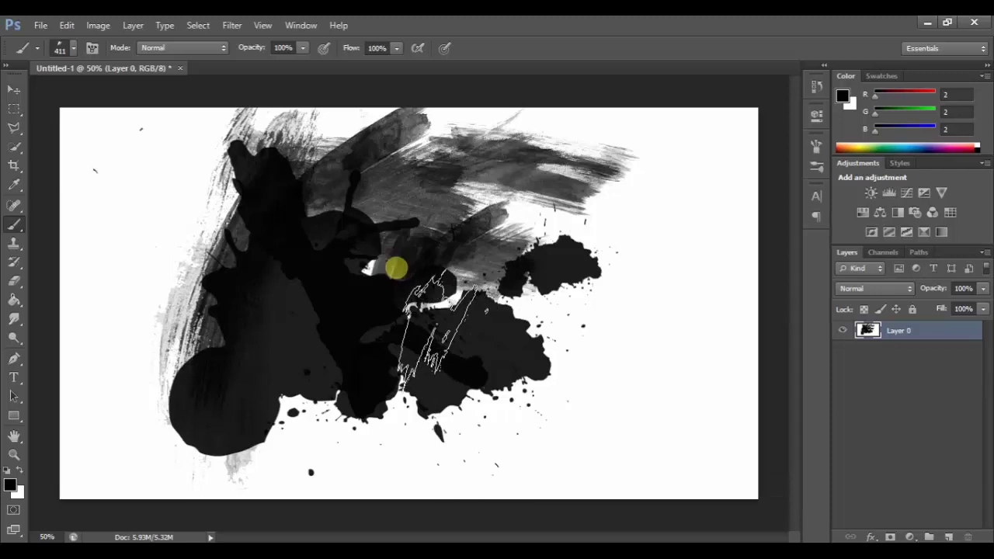
{"action": "left_click", "coordinate": [417, 305]}
Pick the 847 streaky brush, then browse the presets for the 2488 splatter brush.
{"action": "right_click", "coordinate": [466, 317]}
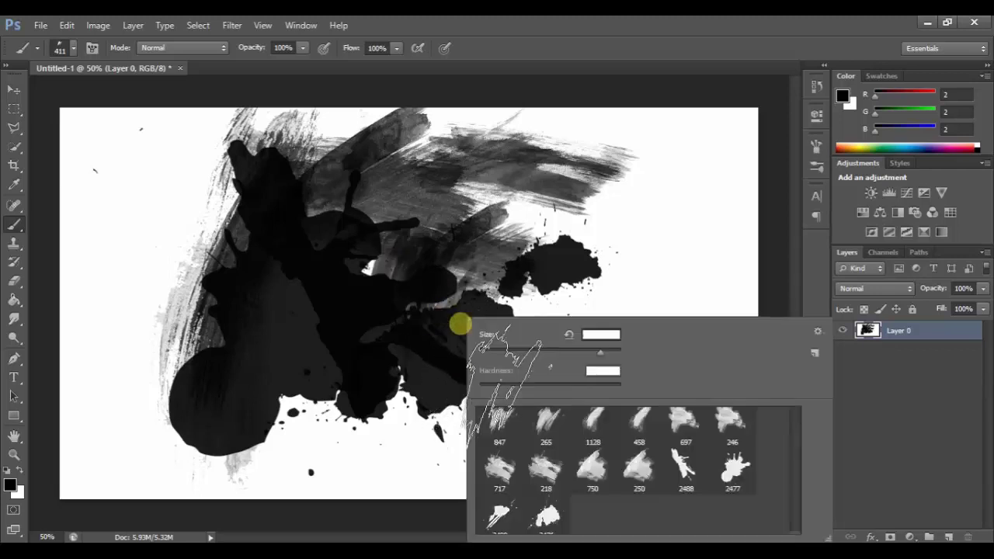
{"action": "left_click_drag", "start_coordinate": [795, 512], "coordinate": [795, 501]}
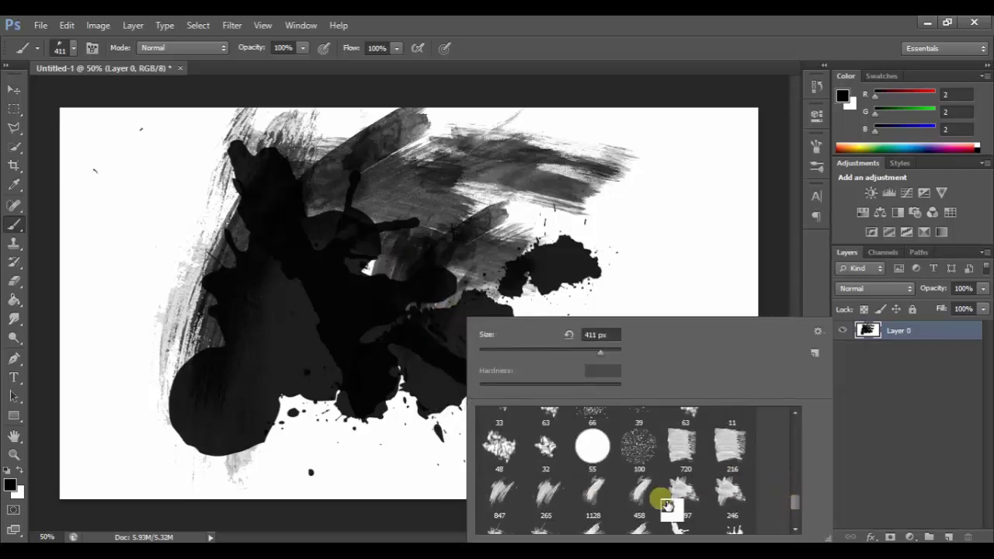
{"action": "left_click", "coordinate": [517, 500]}
{"action": "key", "text": "Return"}
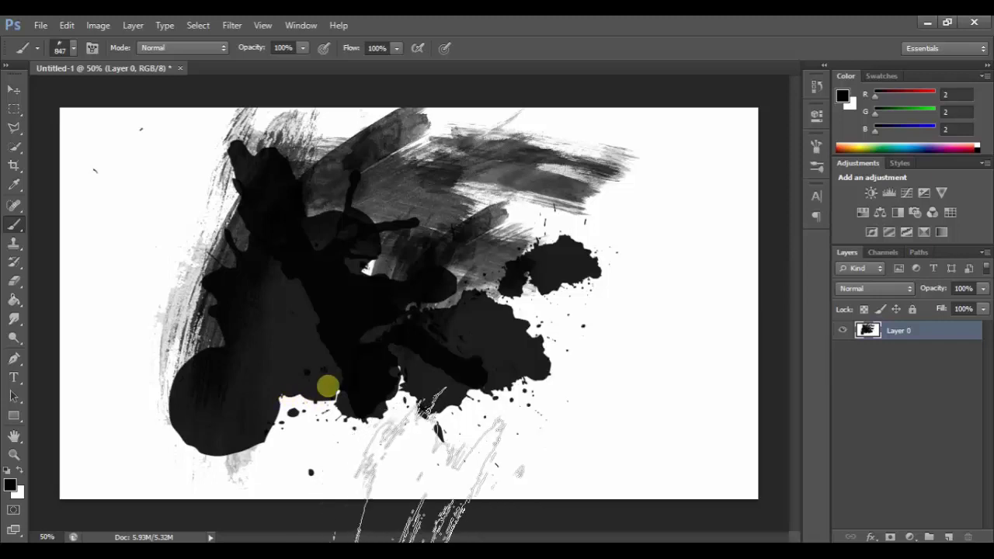
{"action": "right_click", "coordinate": [297, 311]}
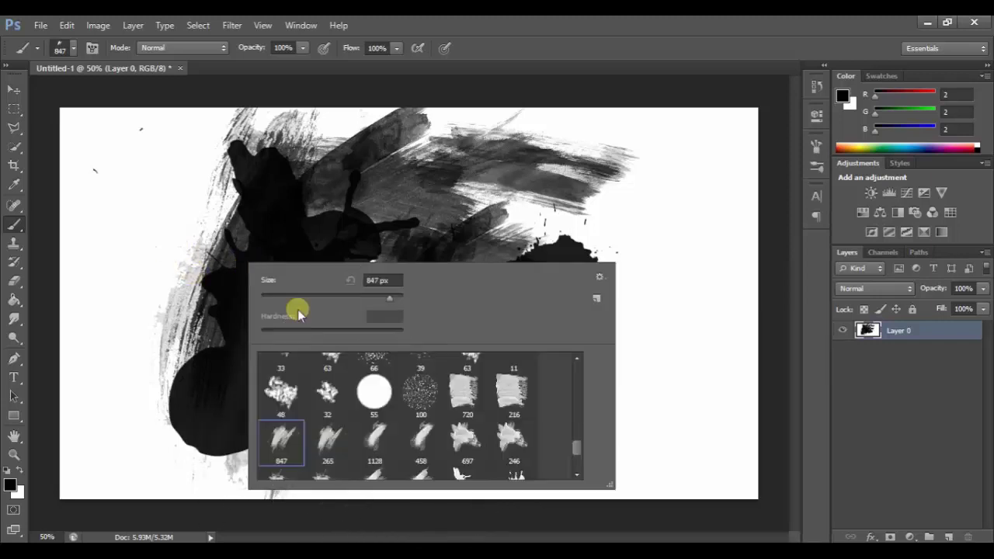
{"action": "scroll", "coordinate": [583, 453], "scroll_direction": "down", "scroll_amount": 3}
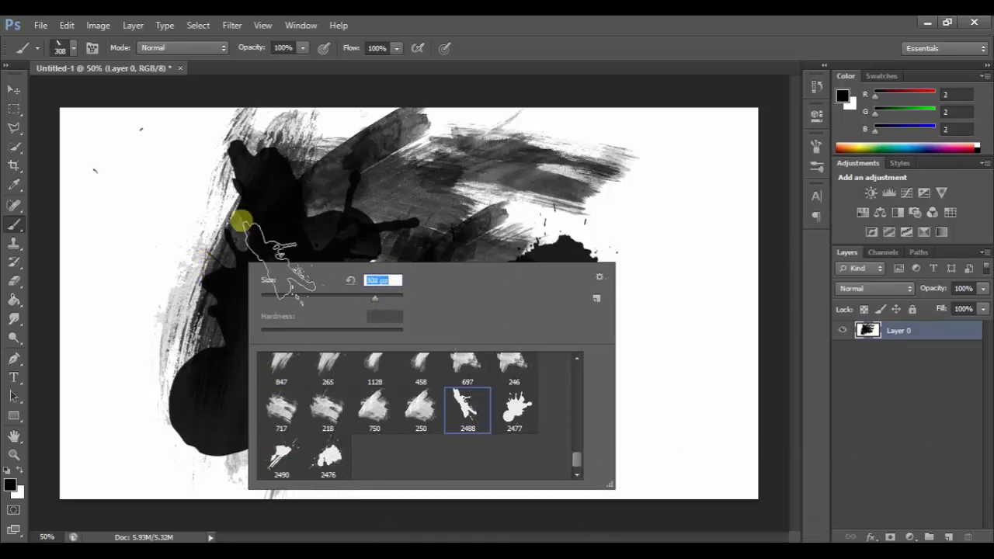
Stamp a 700 px 2488 splatter at upper left and paint more ink over the left side.
{"action": "key", "text": "Return"}
{"action": "key", "text": "bracketright"}
{"action": "key", "text": "bracketright"}
{"action": "key", "text": "bracketright"}
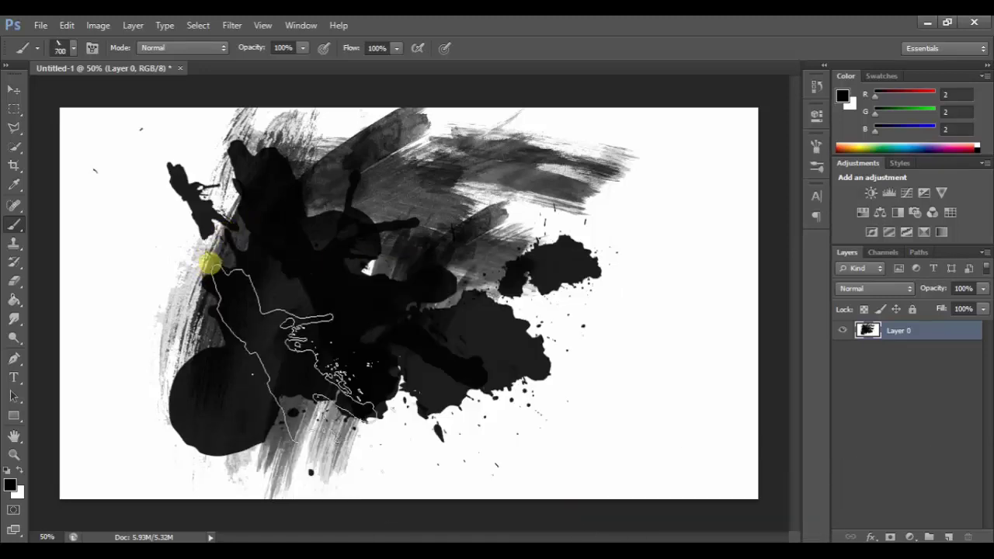
{"action": "left_click", "coordinate": [241, 242]}
{"action": "left_click_drag", "start_coordinate": [241, 242], "coordinate": [509, 283]}
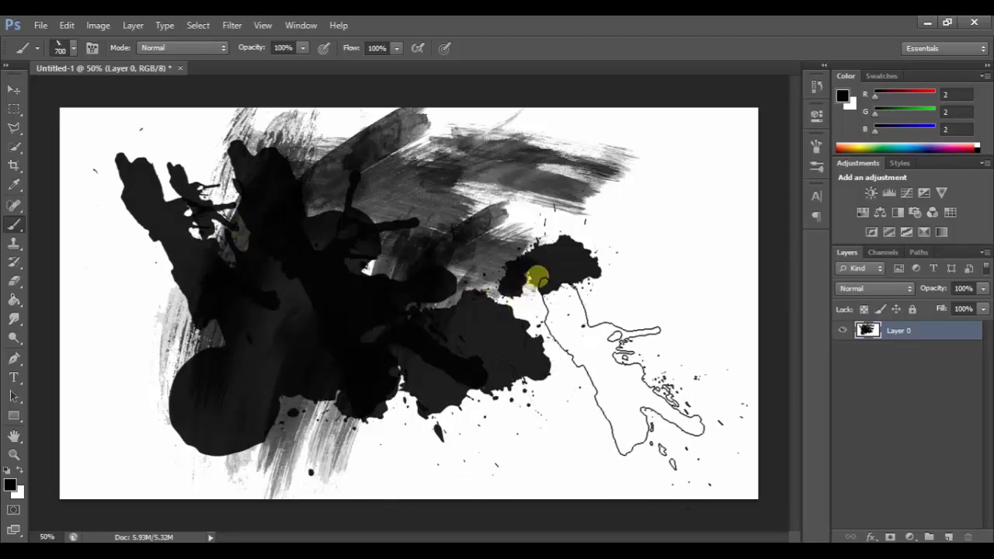
Paint streaky strokes with the 750 and 717 brushes across the middle and right of the blob.
{"action": "right_click", "coordinate": [508, 283]}
{"action": "left_click", "coordinate": [643, 424]}
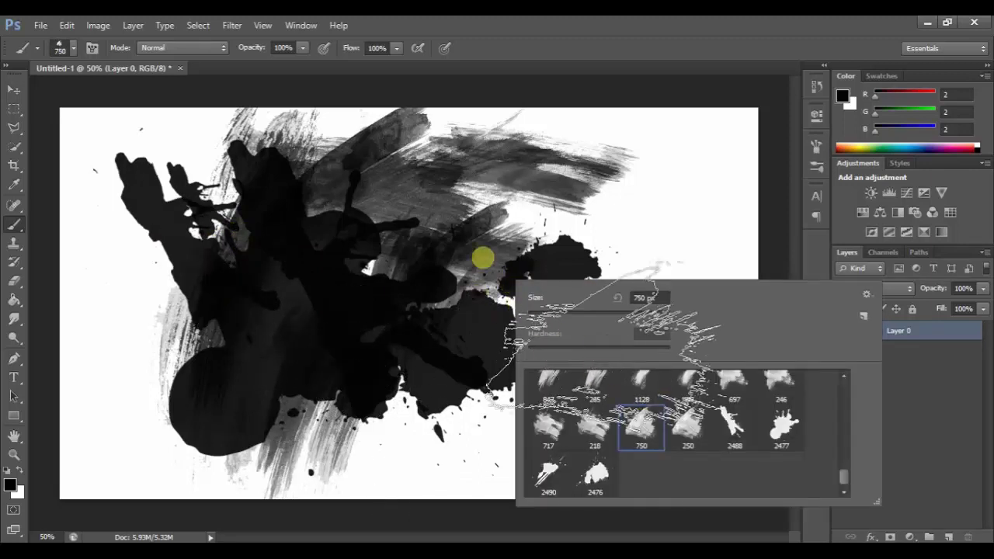
{"action": "key", "text": "Return"}
{"action": "left_click_drag", "start_coordinate": [460, 352], "coordinate": [488, 350]}
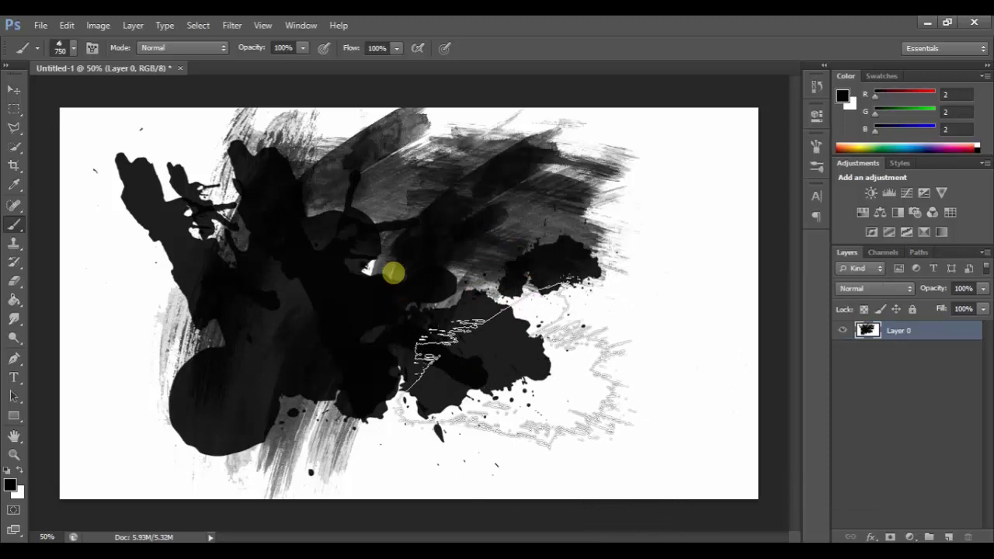
{"action": "right_click", "coordinate": [528, 386]}
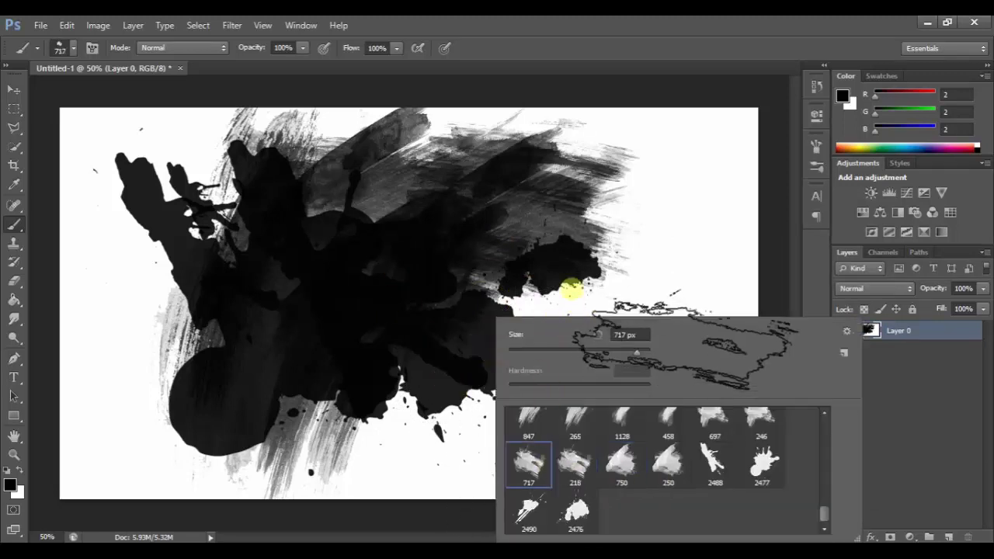
{"action": "key", "text": "Return"}
{"action": "left_click_drag", "start_coordinate": [470, 406], "coordinate": [574, 370]}
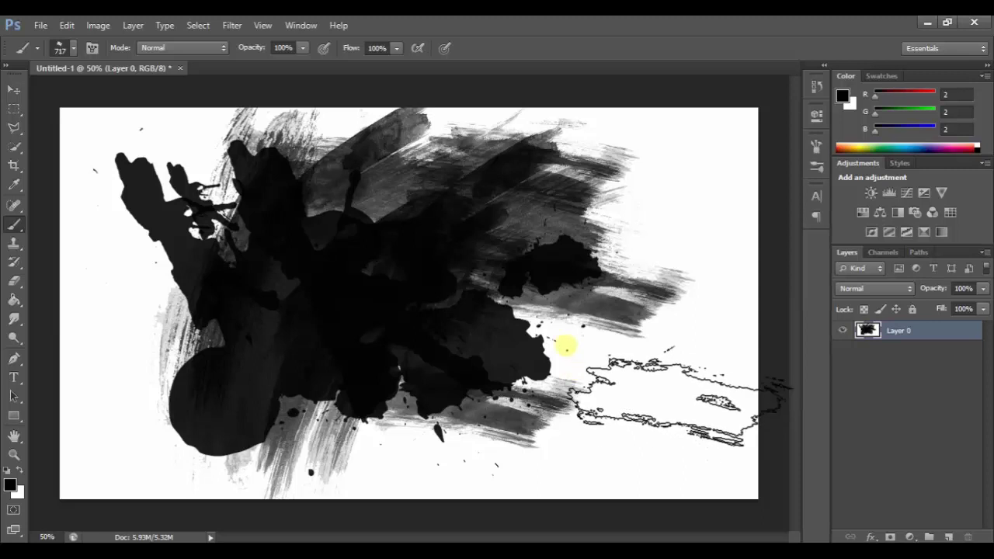
Set the brush to 504 px and stamp a splatter at the blob's lower right.
{"action": "right_click", "coordinate": [474, 326]}
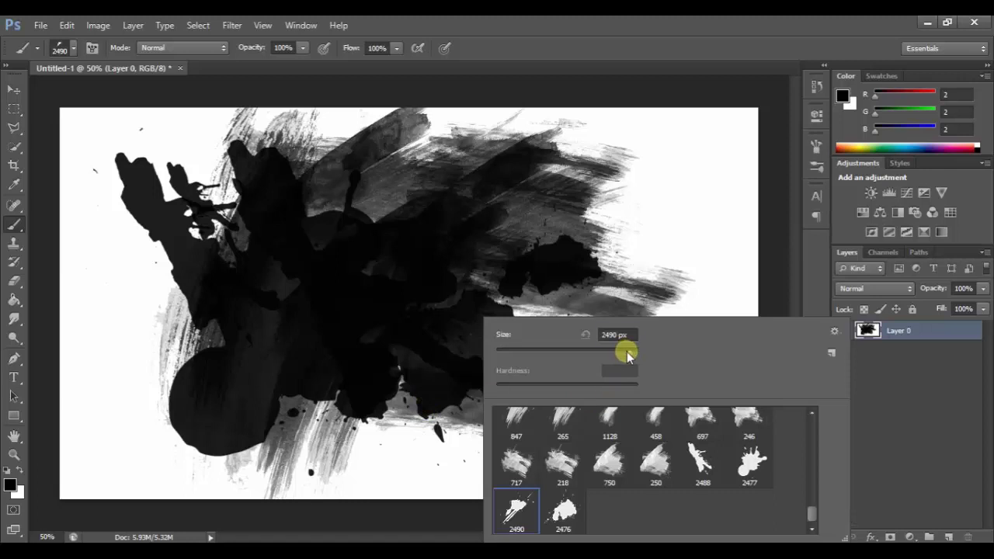
{"action": "left_click_drag", "start_coordinate": [623, 350], "coordinate": [626, 350]}
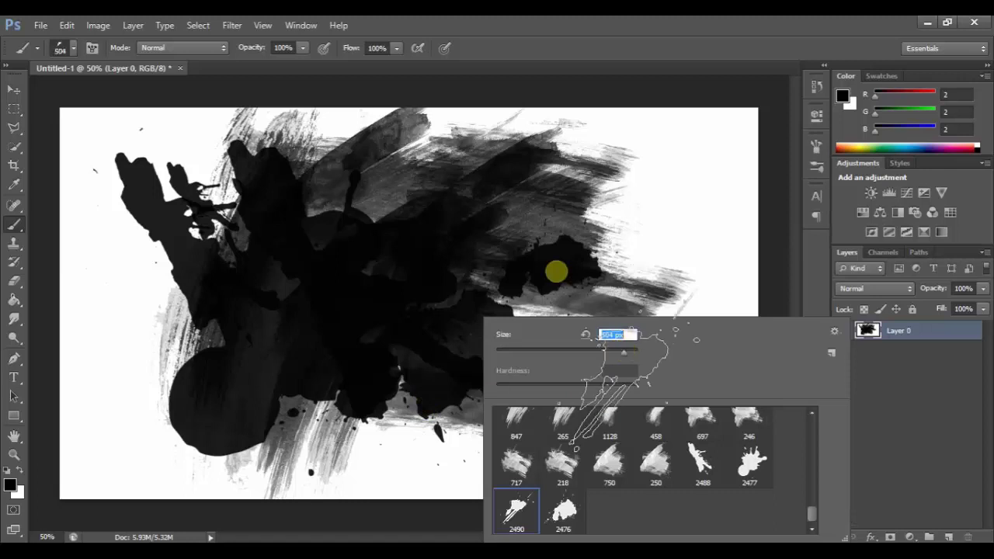
{"action": "key", "text": "Return"}
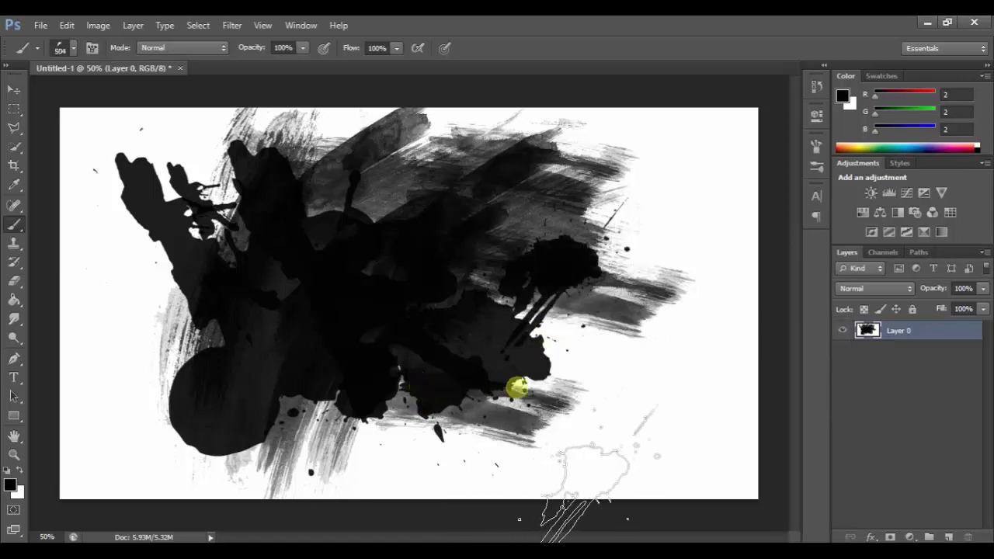
{"action": "left_click", "coordinate": [513, 357]}
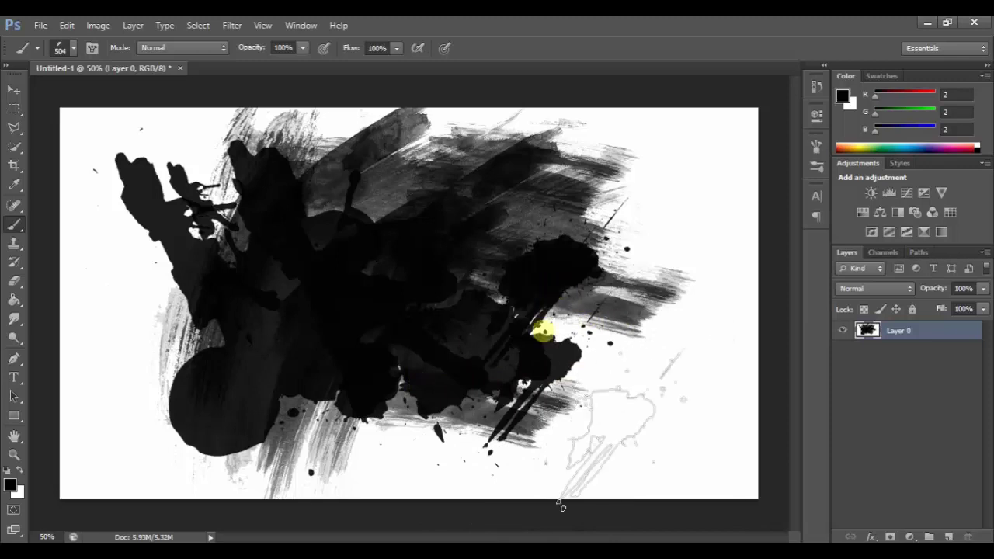
{"action": "right_click", "coordinate": [458, 281]}
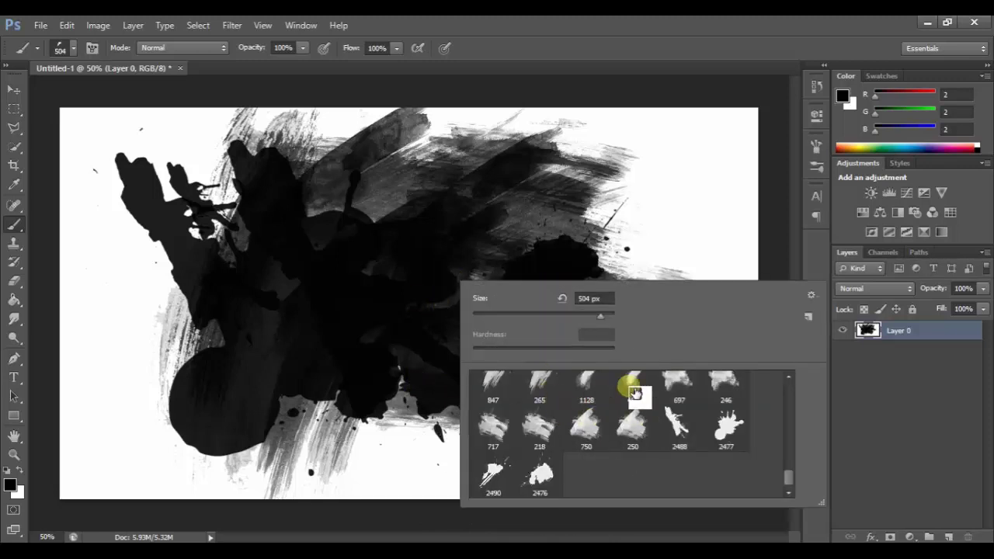
{"action": "key", "text": "Return"}
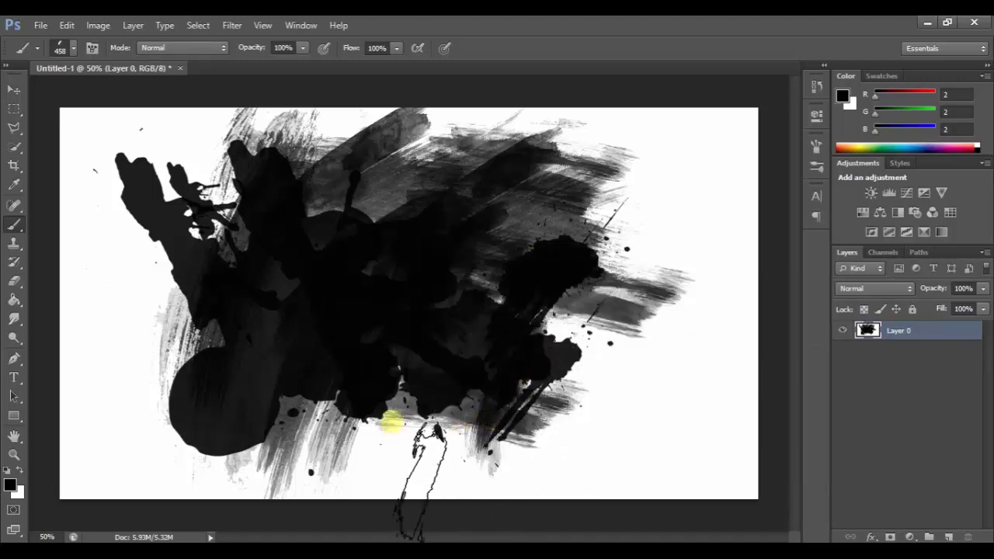
Drag the girl pic file from Explorer onto the canvas with the Move tool.
{"action": "left_click", "coordinate": [14, 90]}
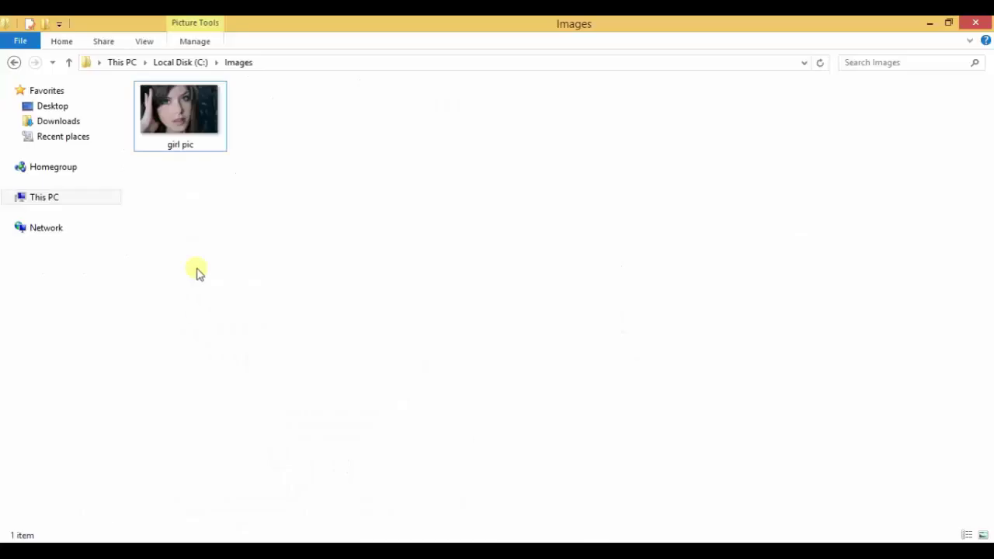
{"action": "left_click", "coordinate": [178, 130]}
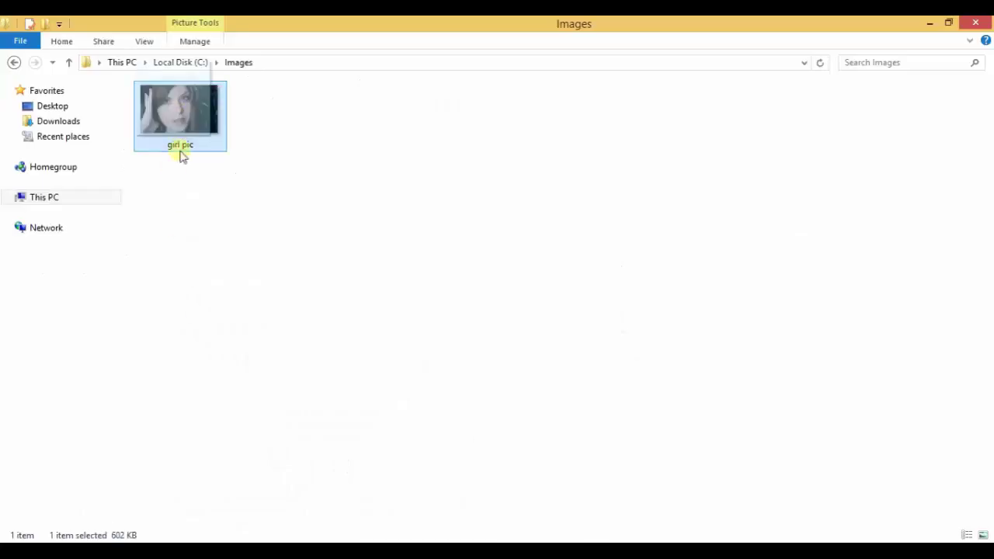
{"action": "left_click_drag", "start_coordinate": [180, 155], "coordinate": [390, 379]}
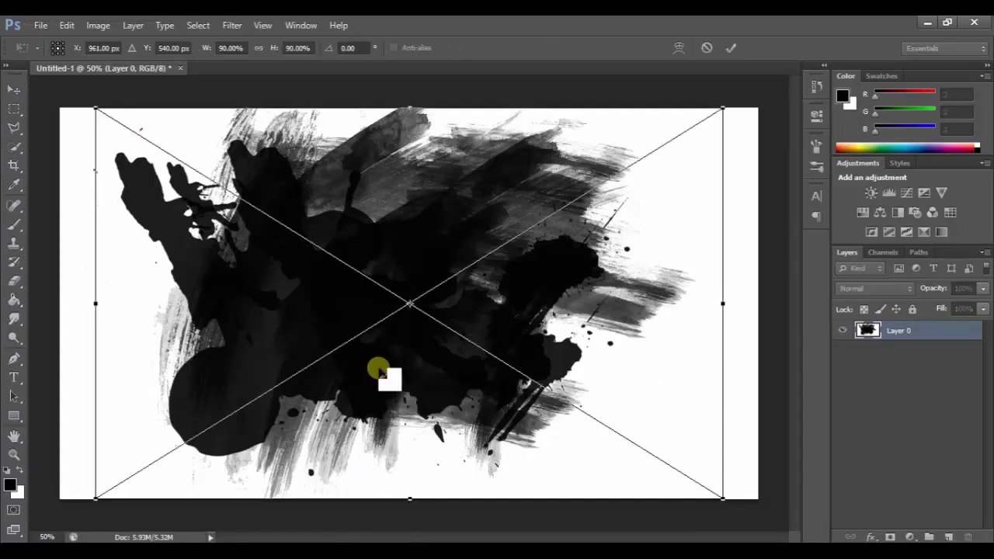
Place the girl pic photo and move its layer below Layer 0.
{"action": "key", "text": "shift+Left"}
{"action": "key", "text": "shift+Left"}
{"action": "key", "text": "shift+Left"}
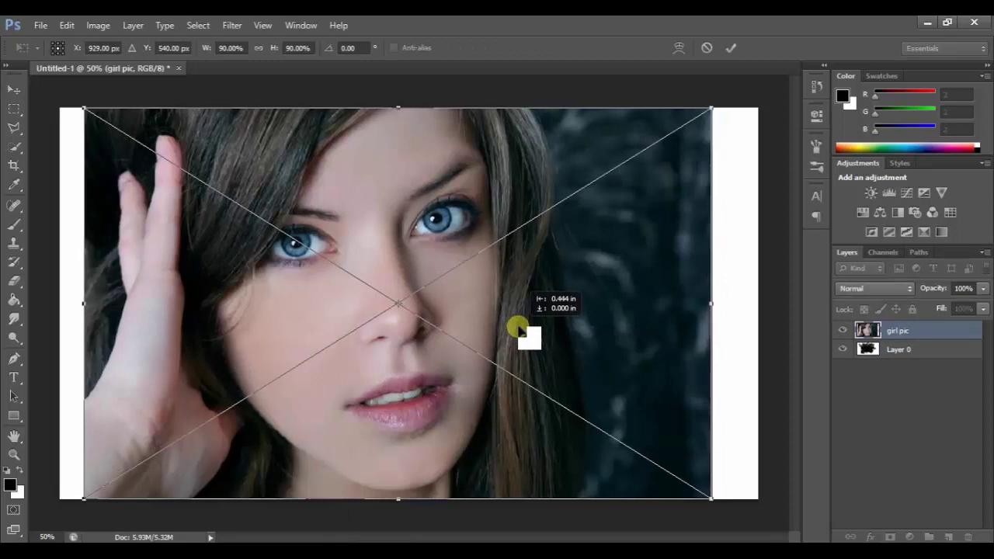
{"action": "left_click", "coordinate": [15, 90]}
{"action": "left_click", "coordinate": [417, 230]}
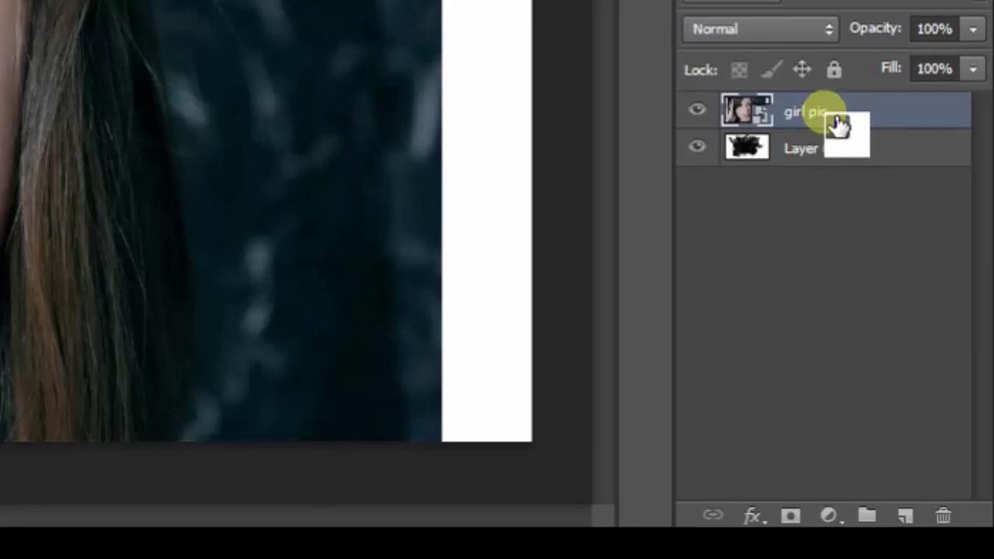
{"action": "left_click_drag", "start_coordinate": [825, 151], "coordinate": [828, 263]}
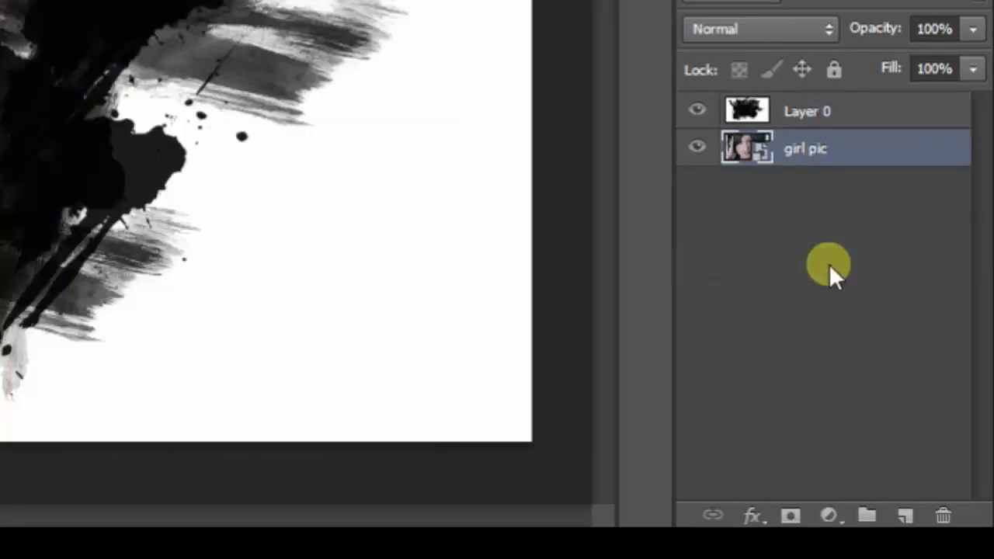
{"action": "left_click", "coordinate": [841, 118]}
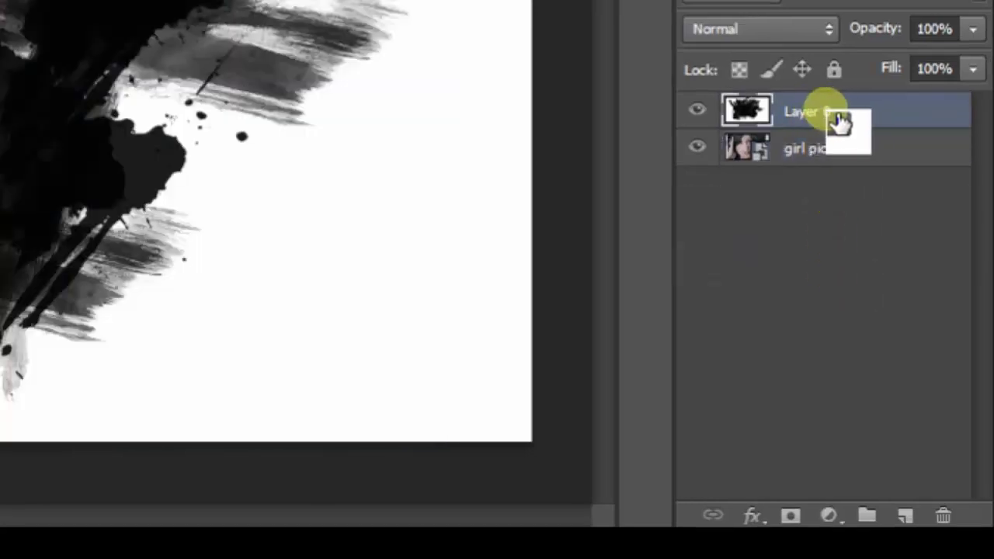
Add a white-filled Layer 1 on top, hide it, and select Layer 0.
{"action": "left_click", "coordinate": [905, 516]}
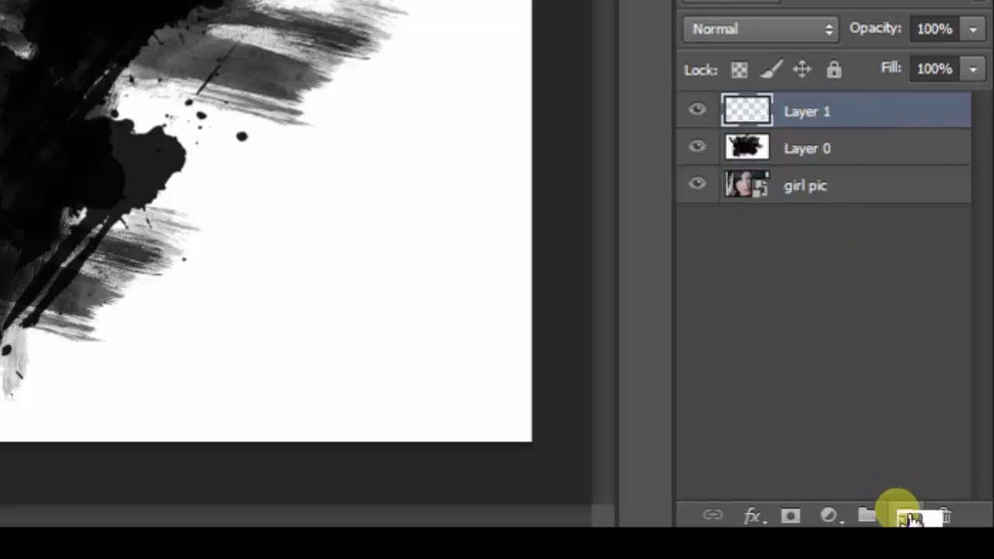
{"action": "key", "text": "ctrl+BackSpace"}
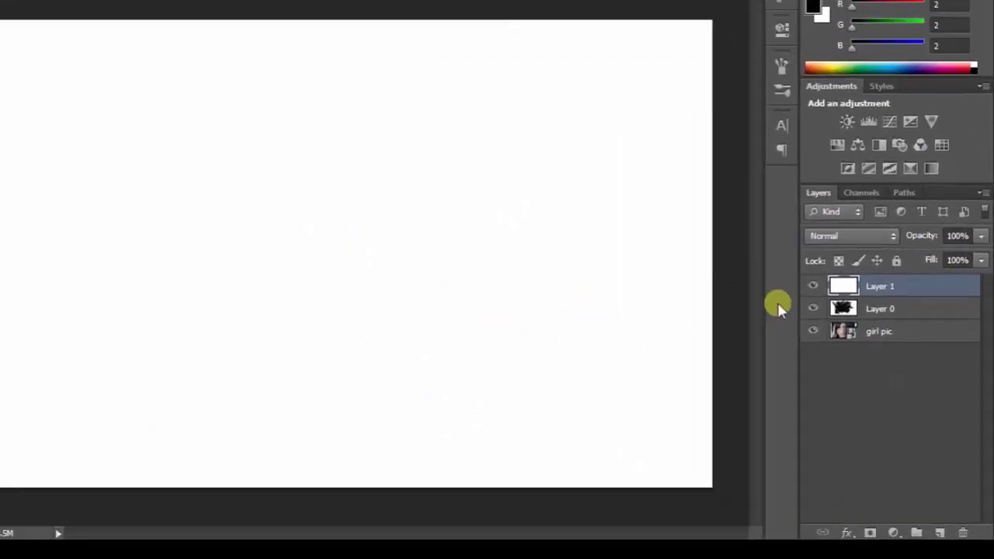
{"action": "left_click", "coordinate": [842, 330]}
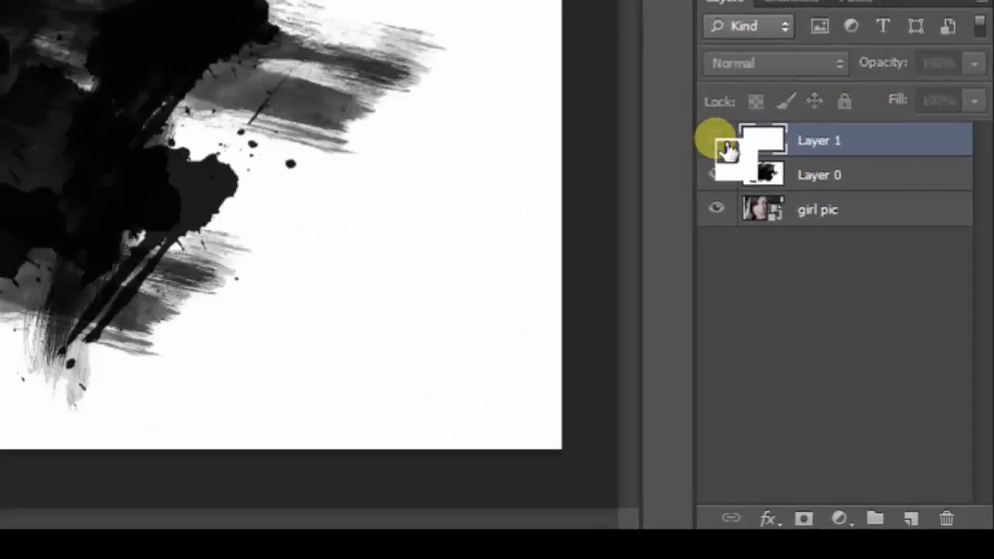
{"action": "left_click", "coordinate": [819, 177]}
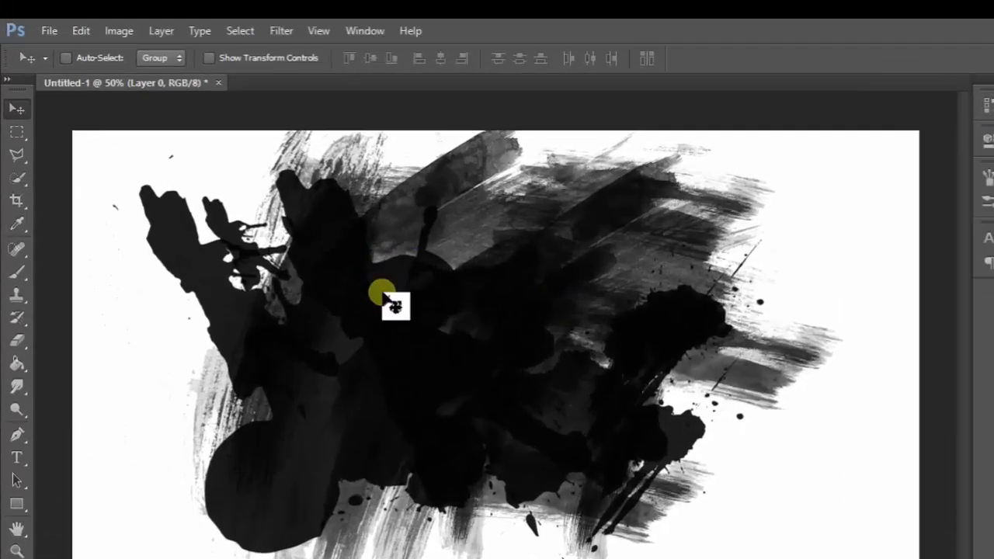
Select the ink splatter with Color Range at Fuzziness 200.
{"action": "left_click_drag", "start_coordinate": [822, 187], "coordinate": [328, 62]}
{"action": "left_click", "coordinate": [308, 40]}
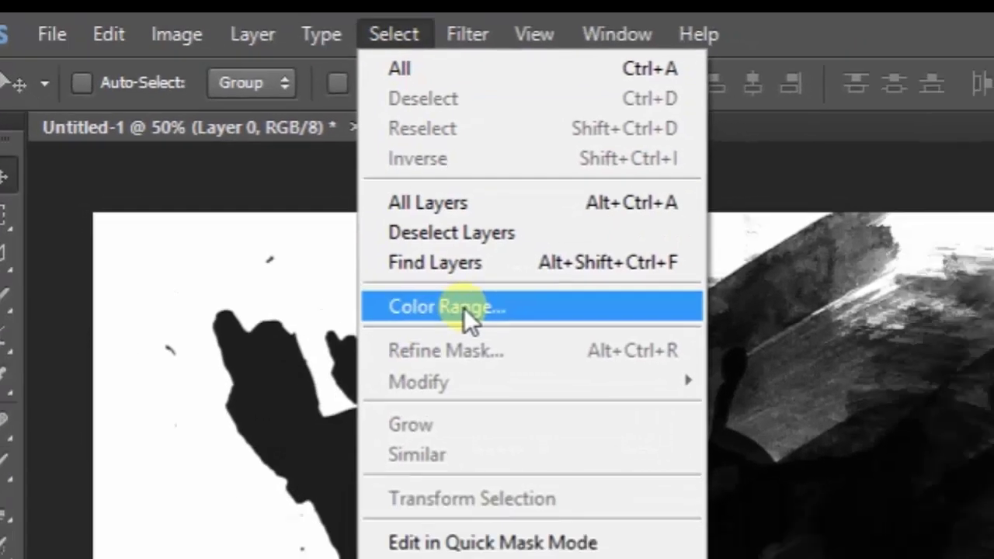
{"action": "left_click", "coordinate": [553, 365]}
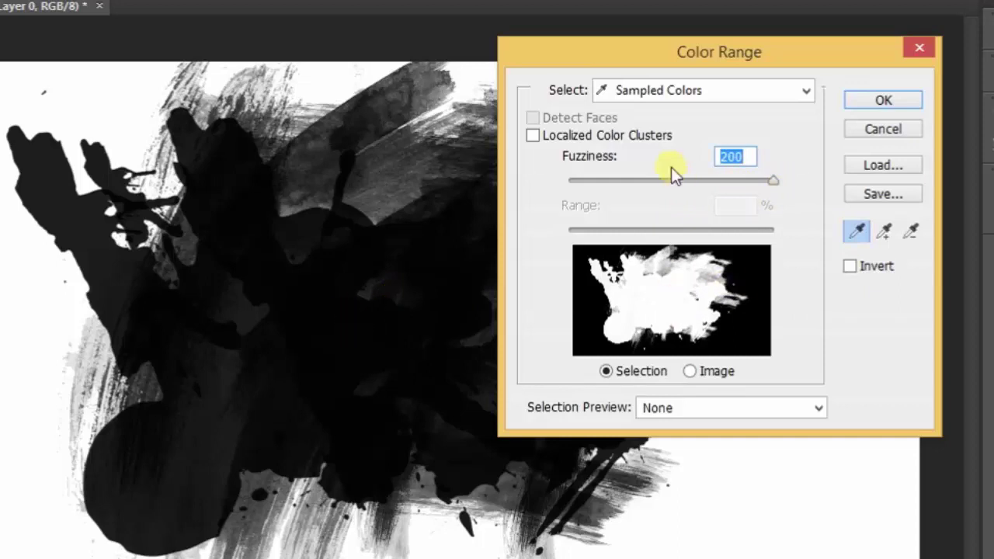
{"action": "left_click", "coordinate": [883, 101]}
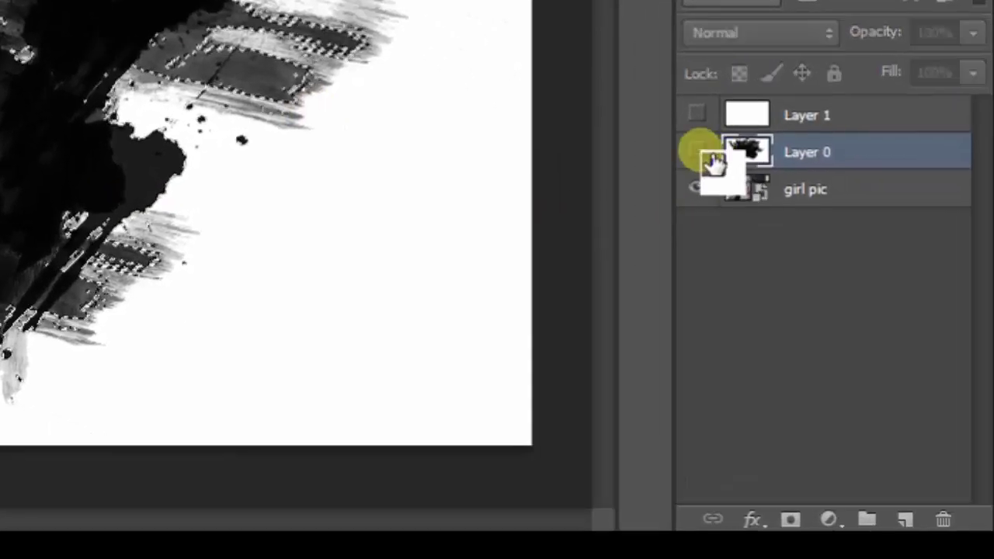
Hide Layer 0, select the visible Layer 1, invert the selection, and add a layer mask.
{"action": "left_click", "coordinate": [776, 210]}
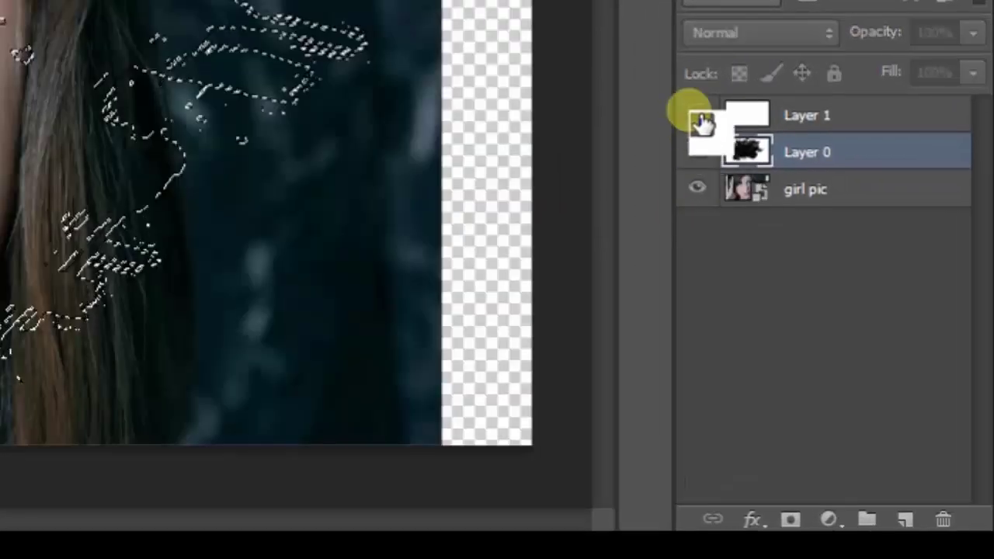
{"action": "left_click", "coordinate": [698, 117]}
{"action": "left_click_drag", "start_coordinate": [811, 121], "coordinate": [771, 132]}
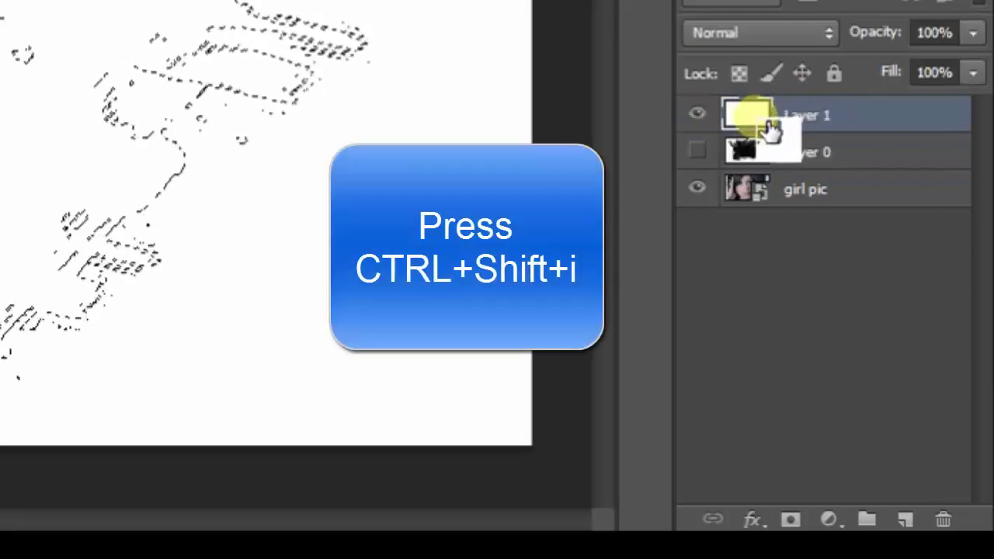
{"action": "left_click_drag", "start_coordinate": [770, 132], "coordinate": [767, 130]}
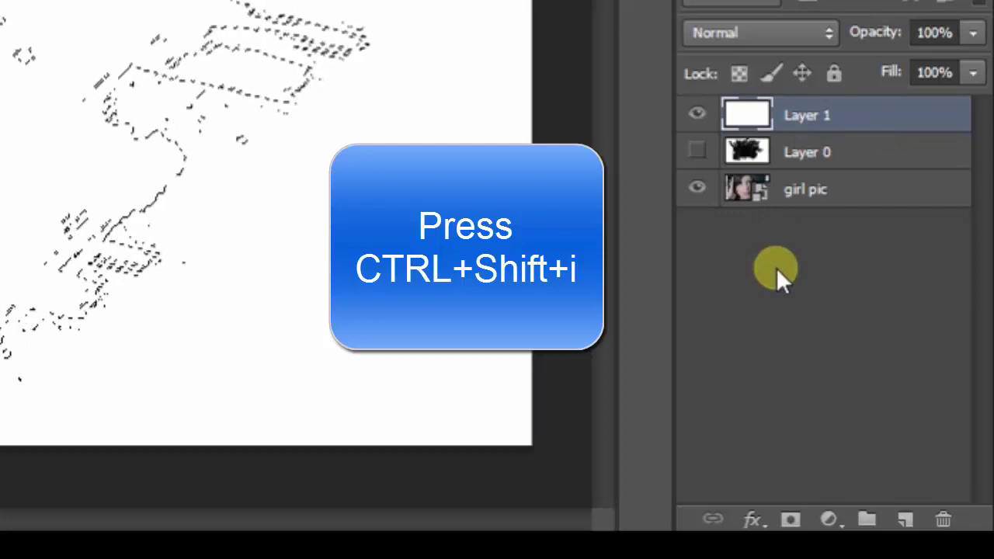
{"action": "key", "text": "ctrl+shift+i"}
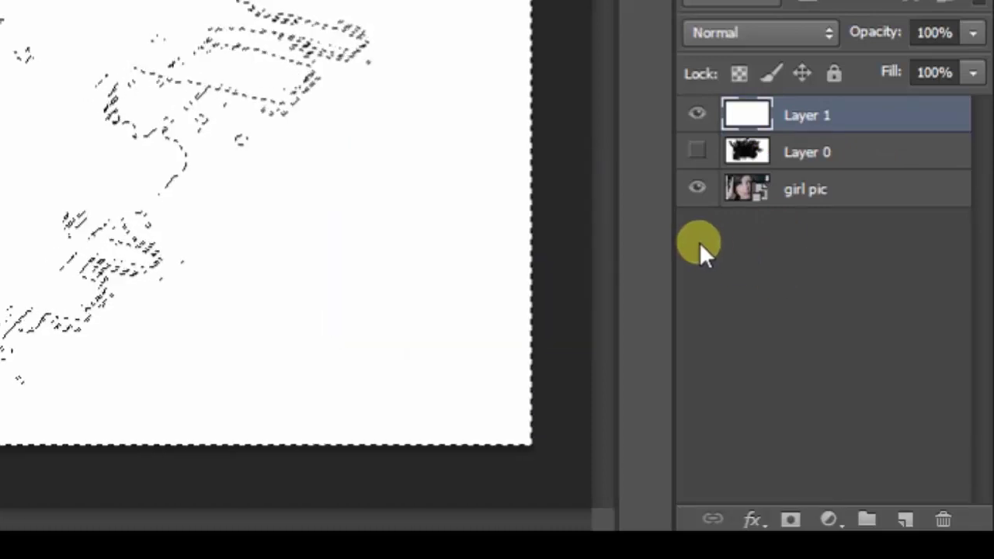
{"action": "left_click", "coordinate": [802, 522]}
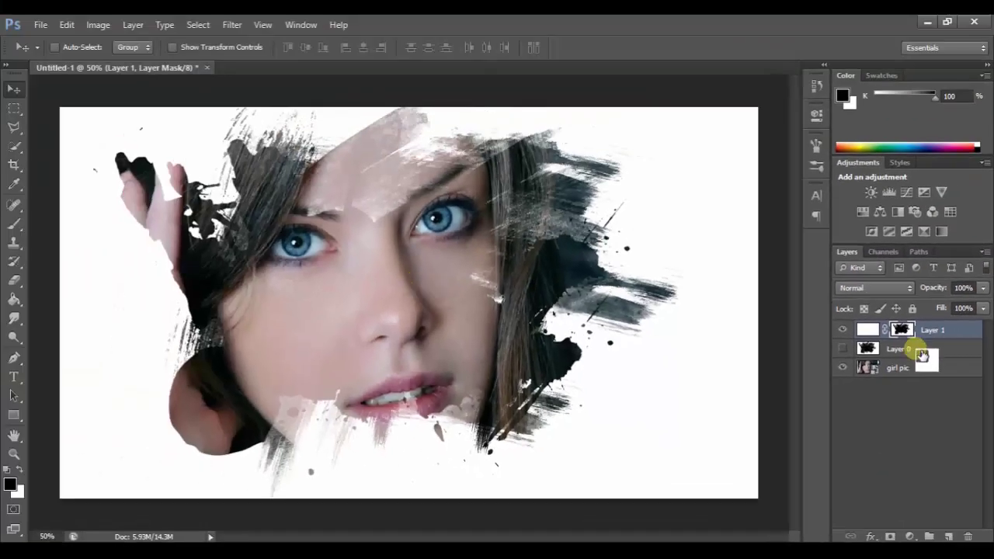
Convert the girl pic layer to a smart object.
{"action": "mouse_move", "coordinate": [922, 354]}
{"action": "left_mouse_down"}
{"action": "mouse_move", "coordinate": [919, 375]}
{"action": "mouse_move", "coordinate": [904, 369]}
{"action": "left_mouse_up"}
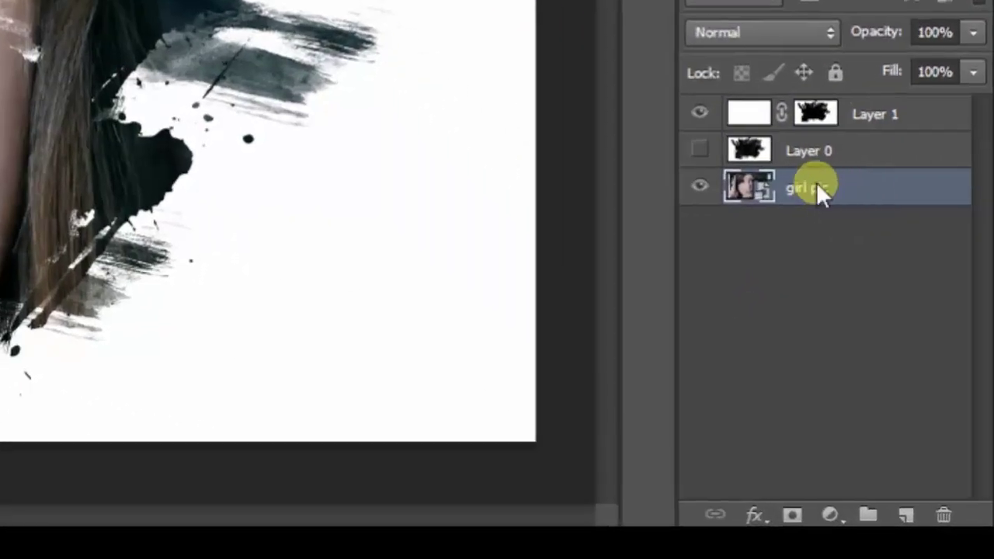
{"action": "right_click", "coordinate": [819, 192]}
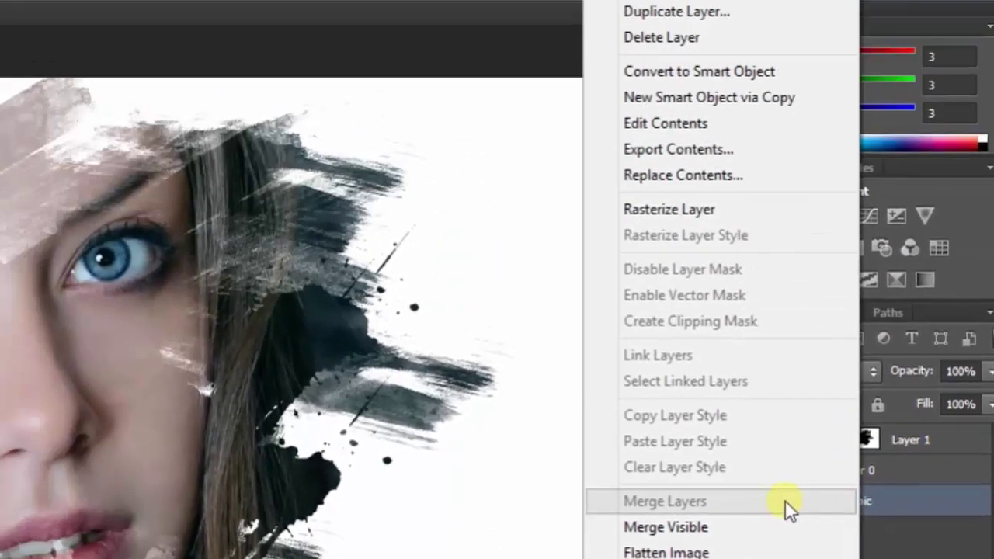
{"action": "left_click", "coordinate": [686, 72]}
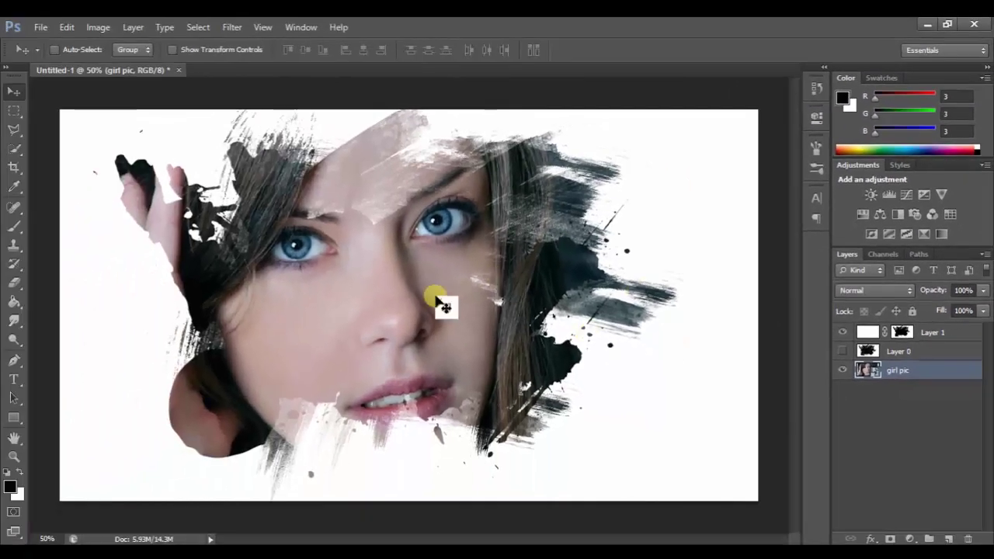
Reposition the portrait inside the splatter and add an empty Layer 2 above girl pic.
{"action": "mouse_move", "coordinate": [443, 300]}
{"action": "left_mouse_down"}
{"action": "mouse_move", "coordinate": [432, 310]}
{"action": "mouse_move", "coordinate": [426, 275]}
{"action": "left_mouse_up"}
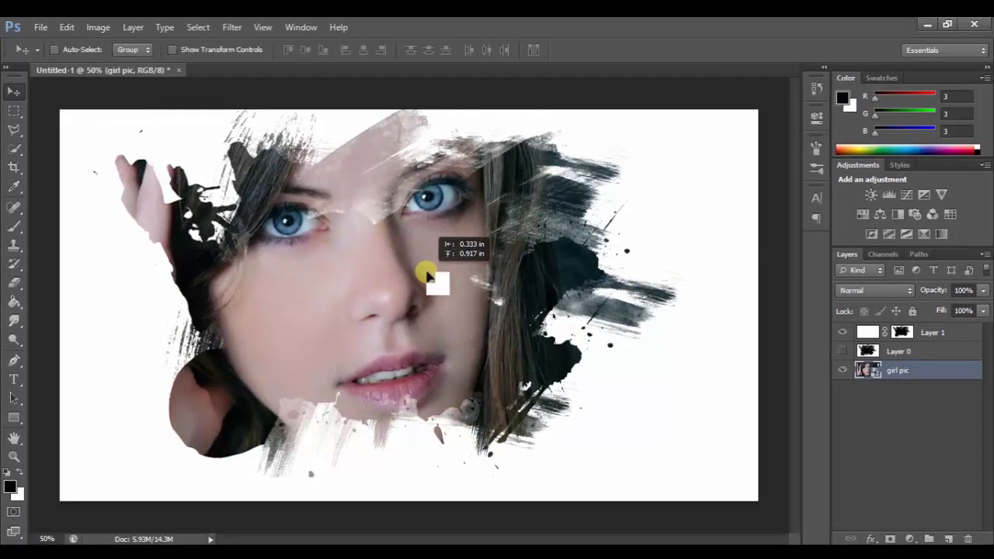
{"action": "left_click_drag", "start_coordinate": [425, 276], "coordinate": [427, 273]}
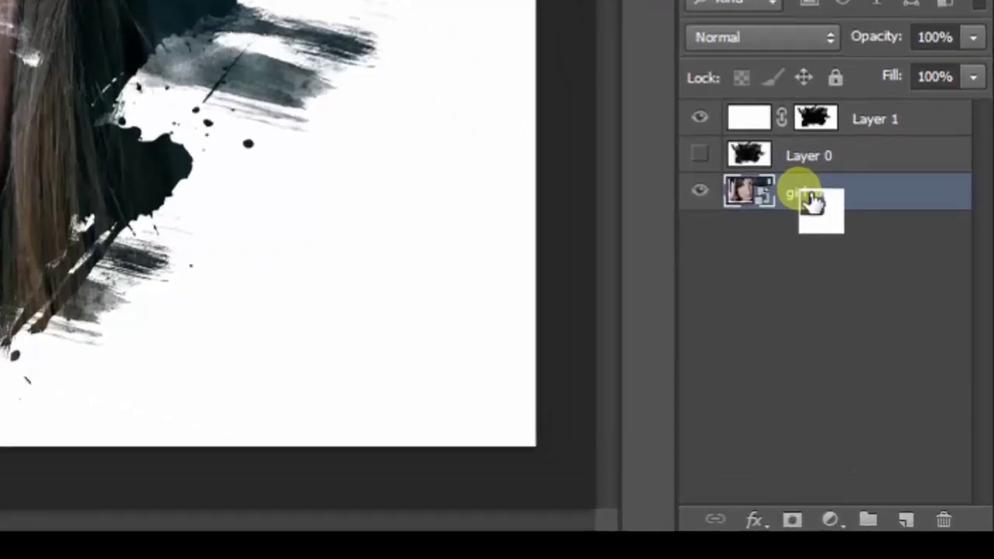
{"action": "left_click_drag", "start_coordinate": [821, 206], "coordinate": [908, 519]}
{"action": "left_click_drag", "start_coordinate": [811, 196], "coordinate": [825, 501]}
Add a gradient fill layer using the Blue, Red, Yellow preset.
{"action": "left_click", "coordinate": [829, 519]}
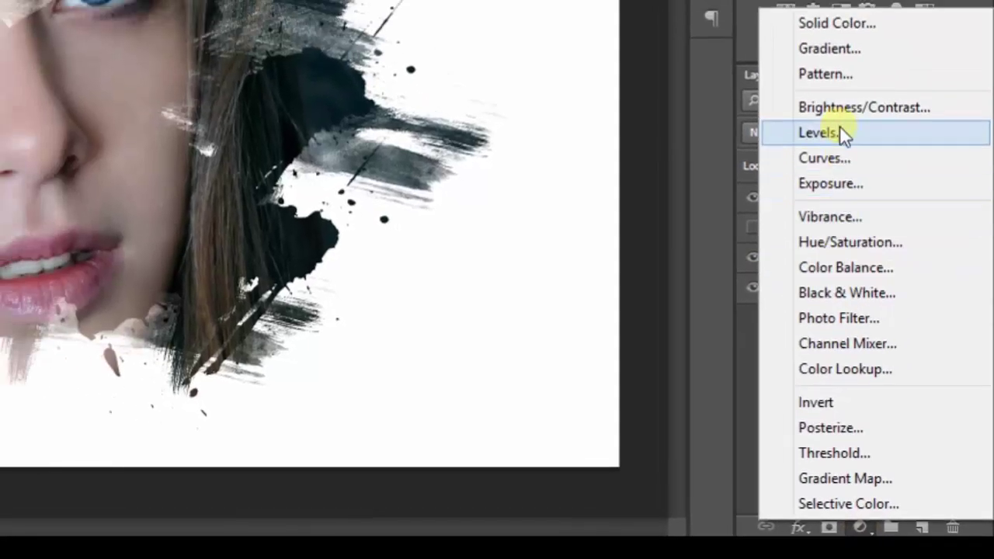
{"action": "left_click", "coordinate": [841, 48]}
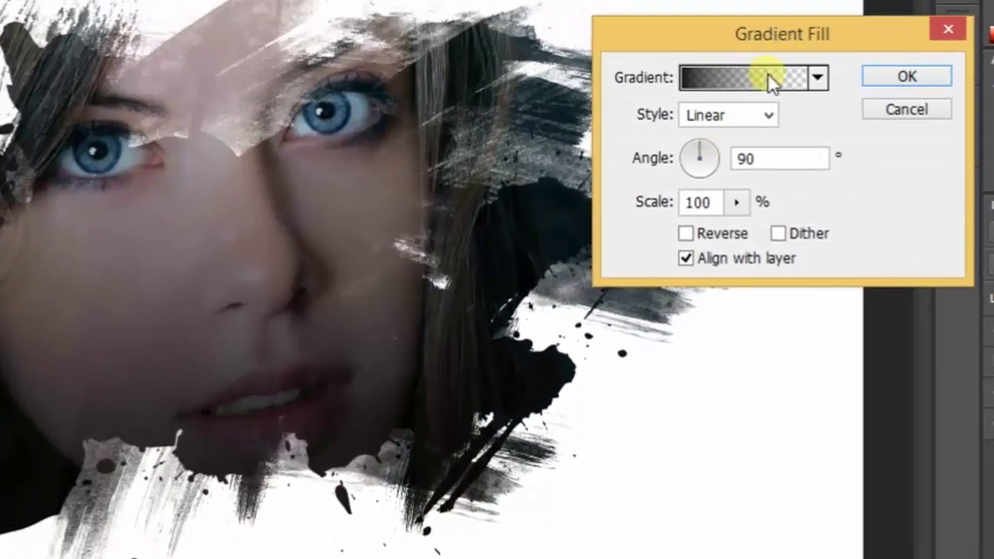
{"action": "left_click", "coordinate": [767, 75]}
{"action": "left_click", "coordinate": [692, 128]}
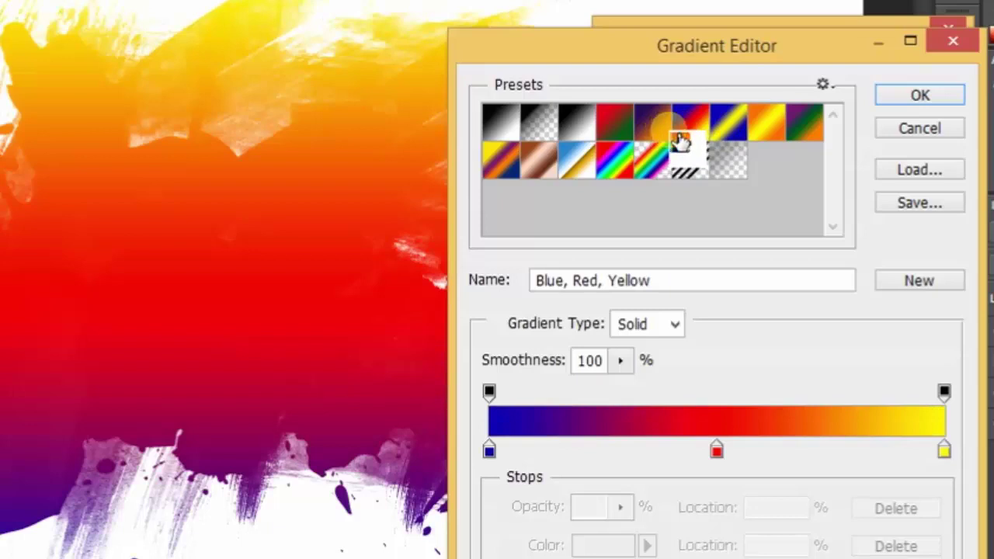
{"action": "left_click_drag", "start_coordinate": [695, 138], "coordinate": [738, 238]}
{"action": "left_click", "coordinate": [905, 93]}
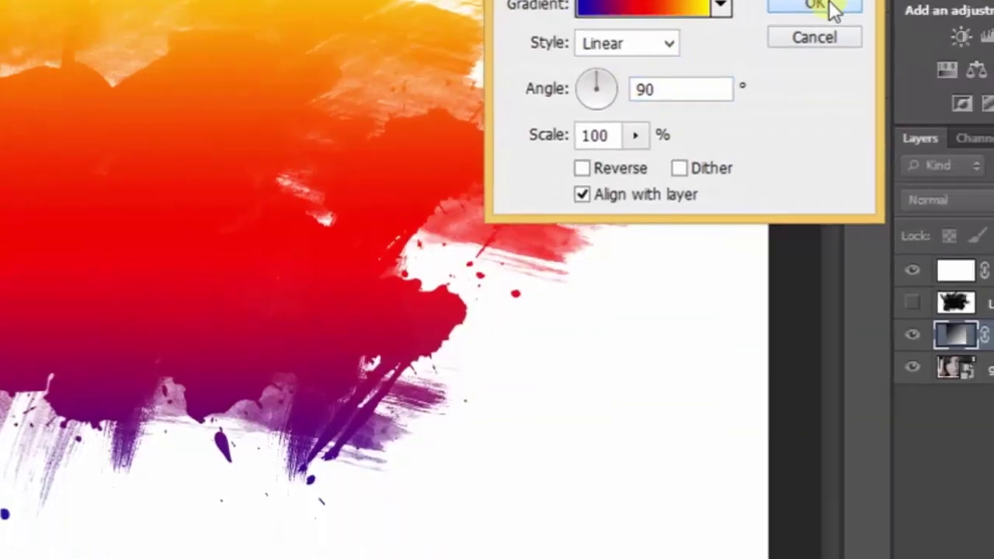
{"action": "left_click", "coordinate": [920, 73]}
Set the gradient layer to Screen and nudge the girl pic portrait slightly down-right.
{"action": "left_click_drag", "start_coordinate": [749, 199], "coordinate": [741, 52]}
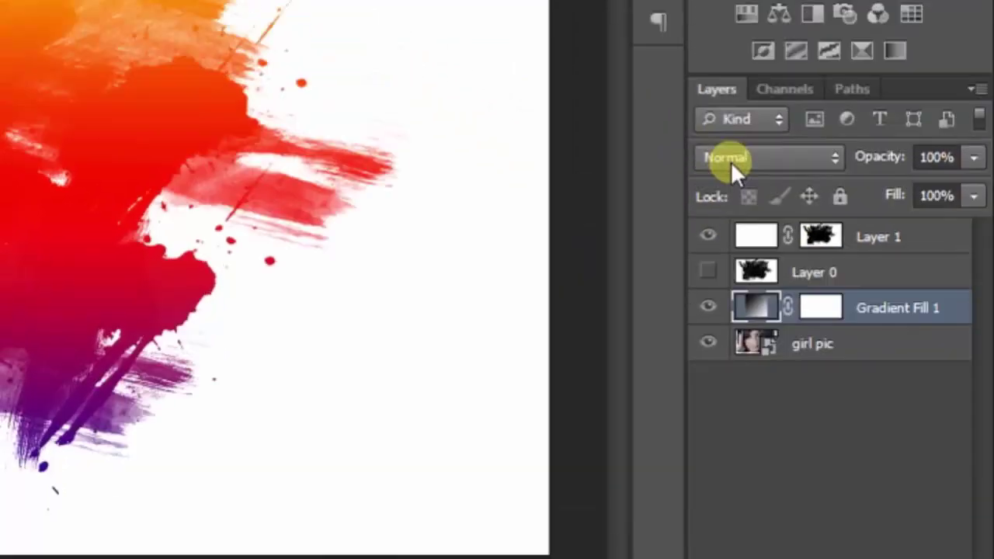
{"action": "left_click", "coordinate": [731, 54]}
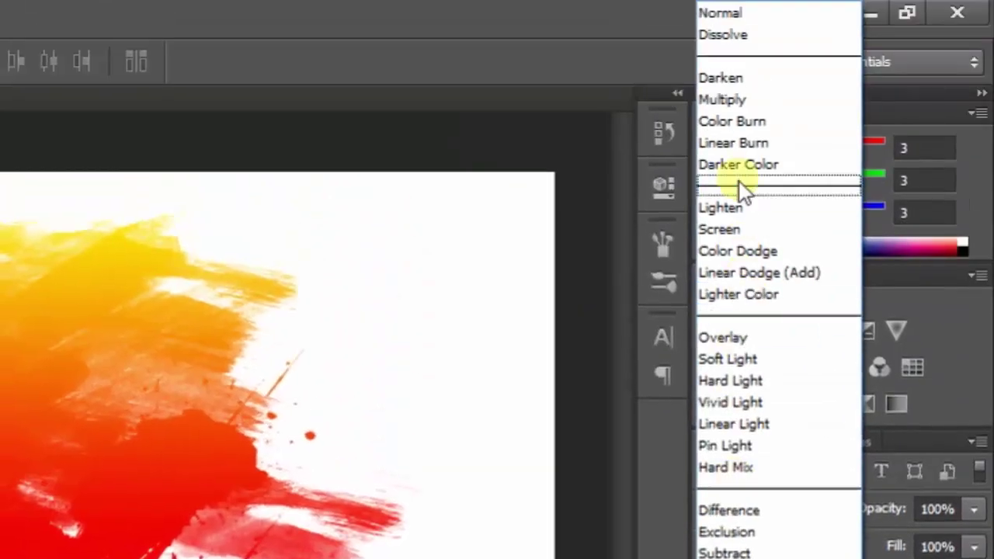
{"action": "left_click", "coordinate": [737, 229]}
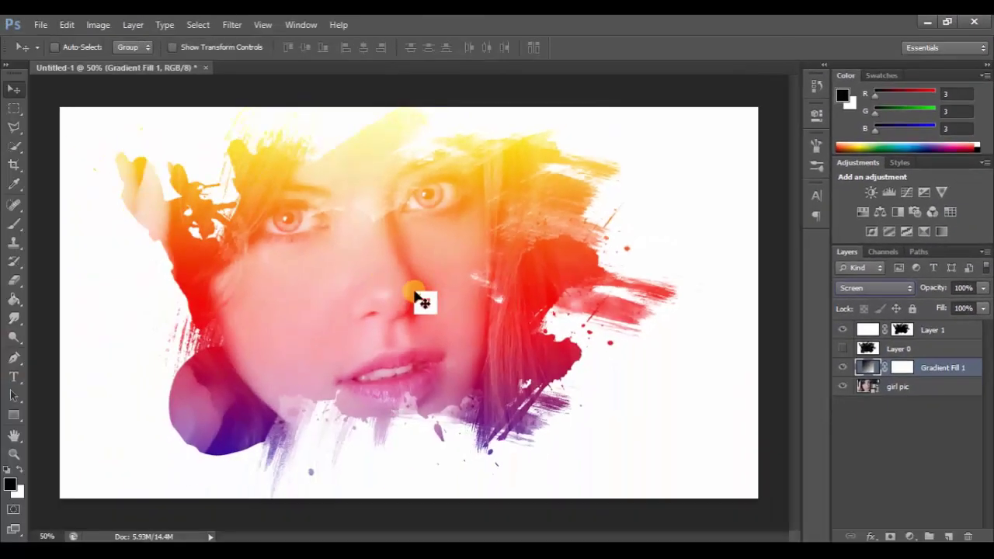
{"action": "left_click", "coordinate": [938, 390]}
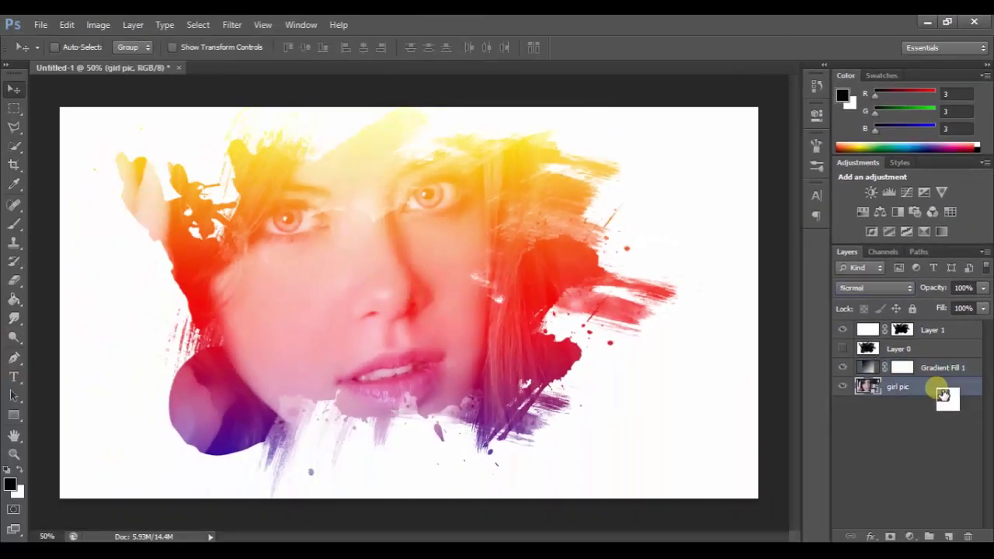
{"action": "left_click_drag", "start_coordinate": [428, 314], "coordinate": [431, 318]}
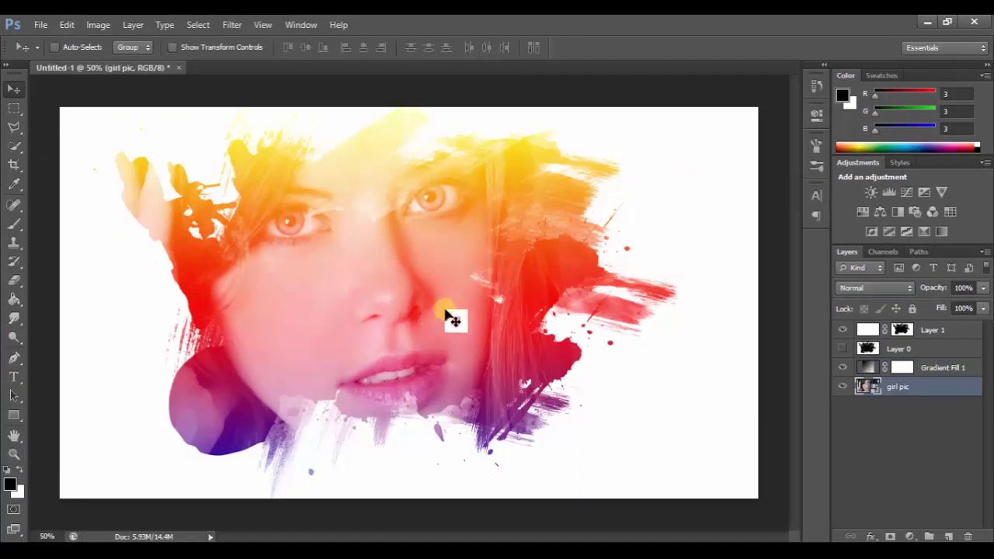
{"action": "left_click", "coordinate": [904, 439]}
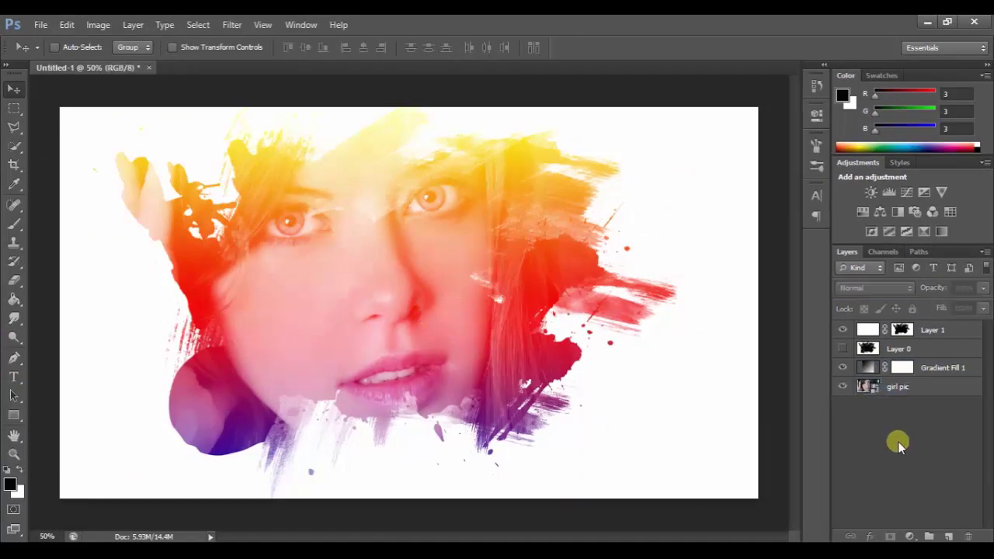
Select every layer from girl pic upward and merge them with Ctrl+E into Layer 1.
{"action": "mouse_move", "coordinate": [898, 387]}
{"action": "left_mouse_down"}
{"action": "mouse_move", "coordinate": [938, 356]}
{"action": "mouse_move", "coordinate": [932, 333]}
{"action": "left_mouse_up"}
{"action": "left_click", "coordinate": [932, 330], "text": "shift"}
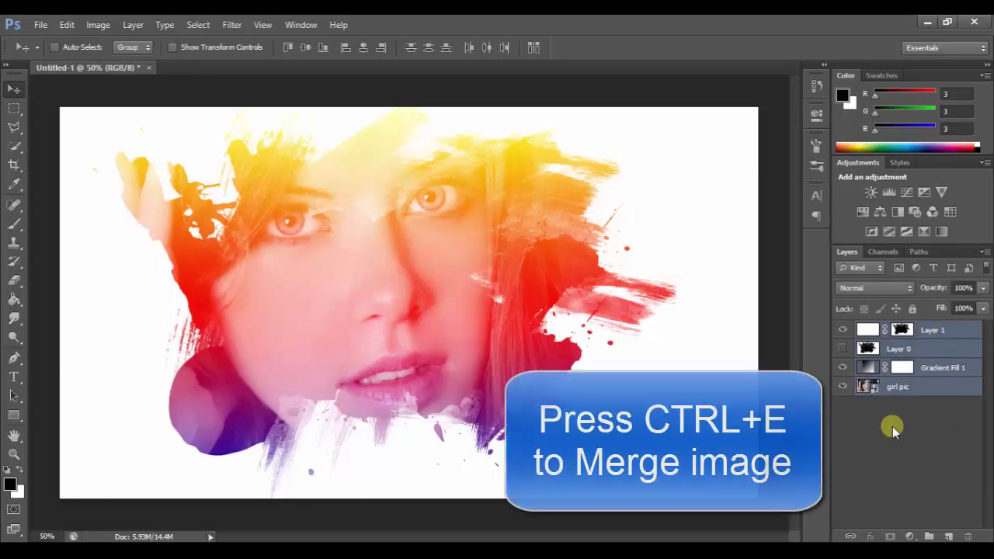
{"action": "key", "text": "ctrl+e"}
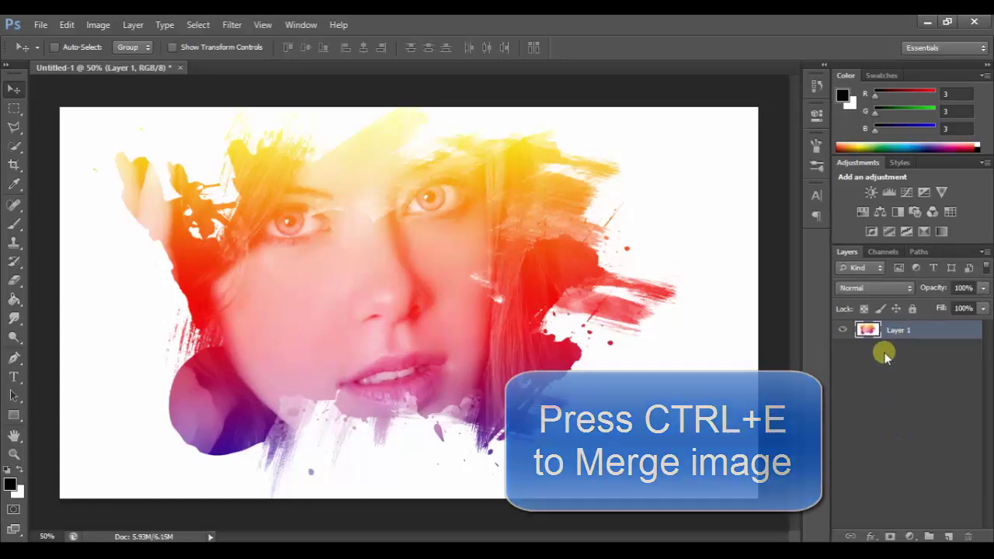